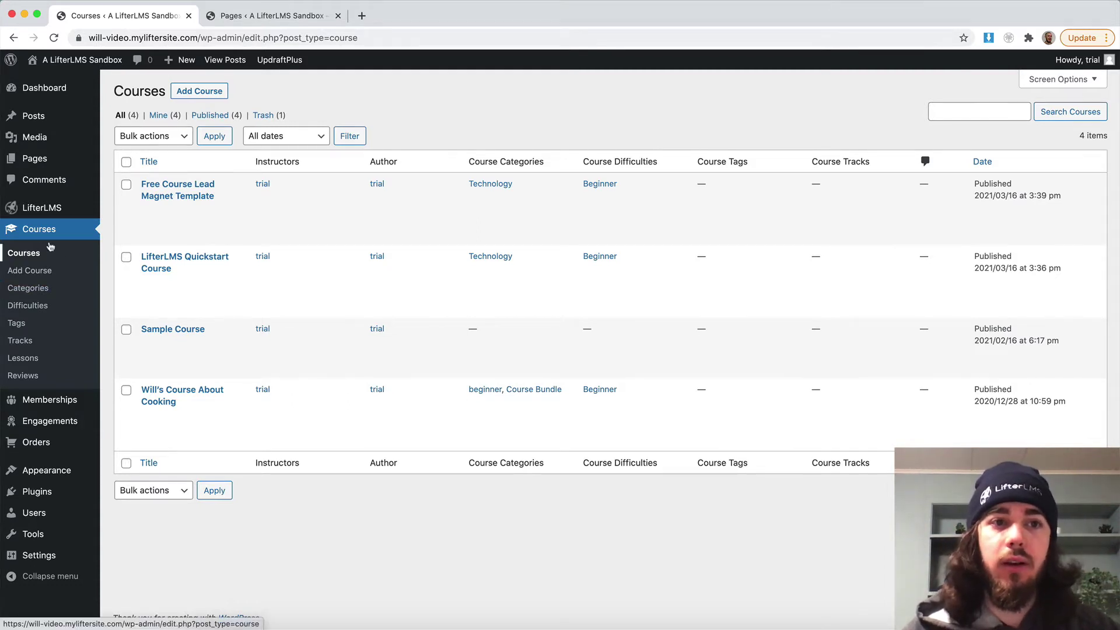
In Free Course Lead Magnet Template, set the Free Instant Access plan's Checkout redirect to 'Redirect to a WordPress Page'.
click(180, 210)
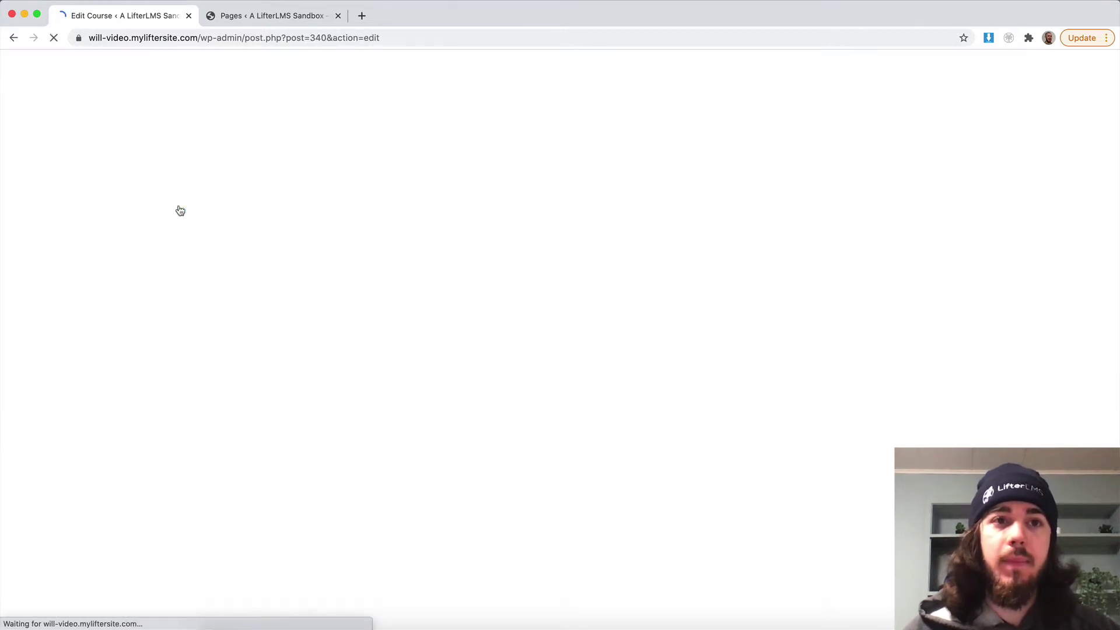
scroll(186, 210, down, 15)
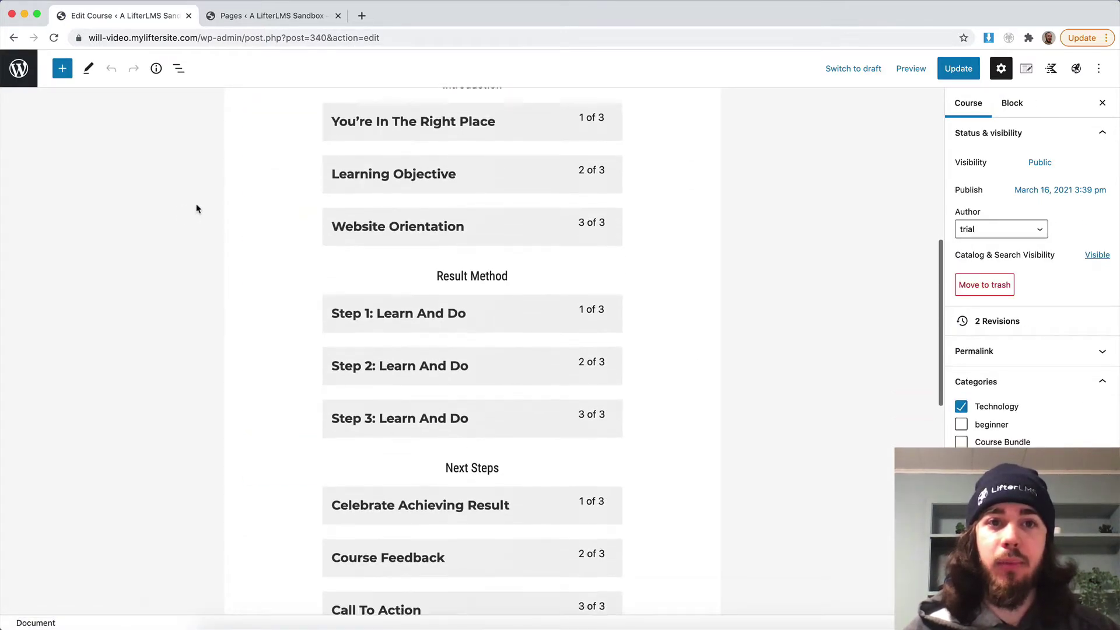
scroll(197, 208, down, 2)
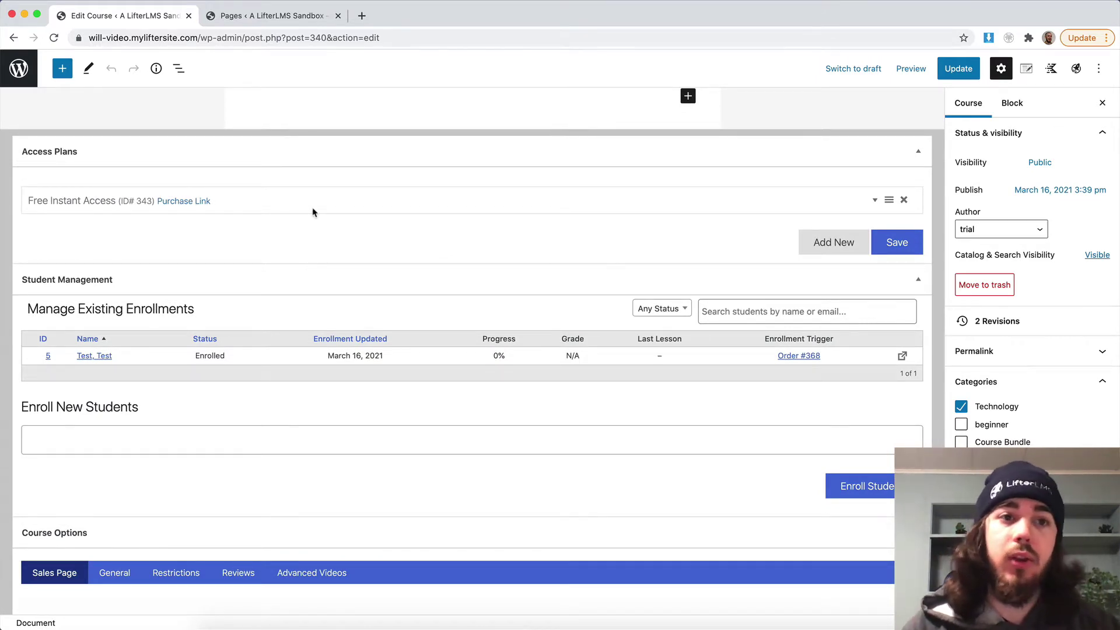
click(270, 204)
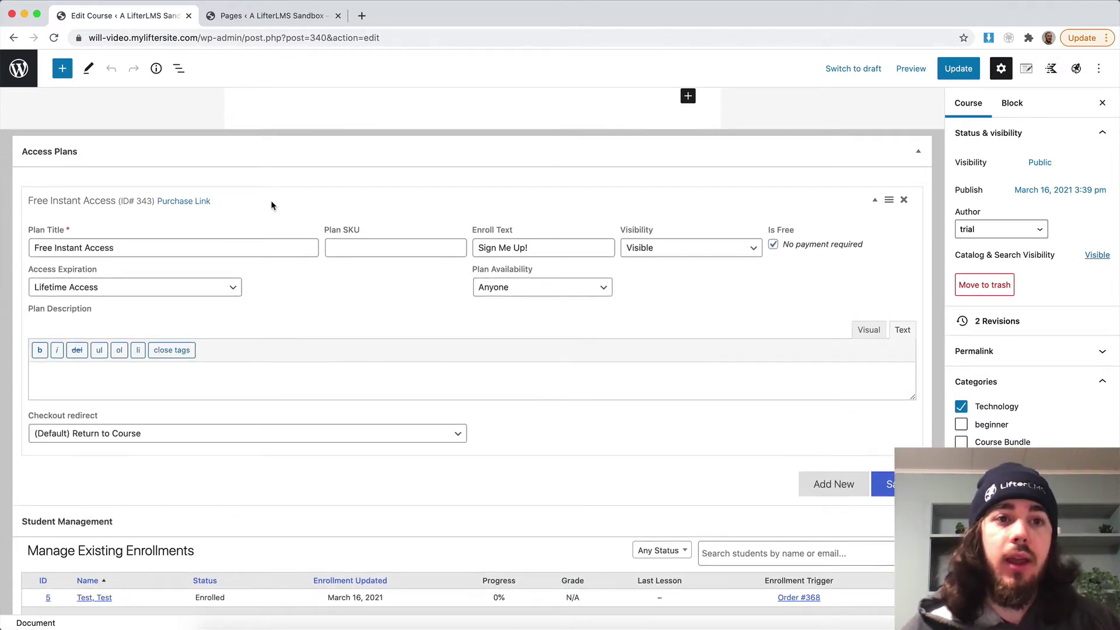
scroll(270, 205, down, 1)
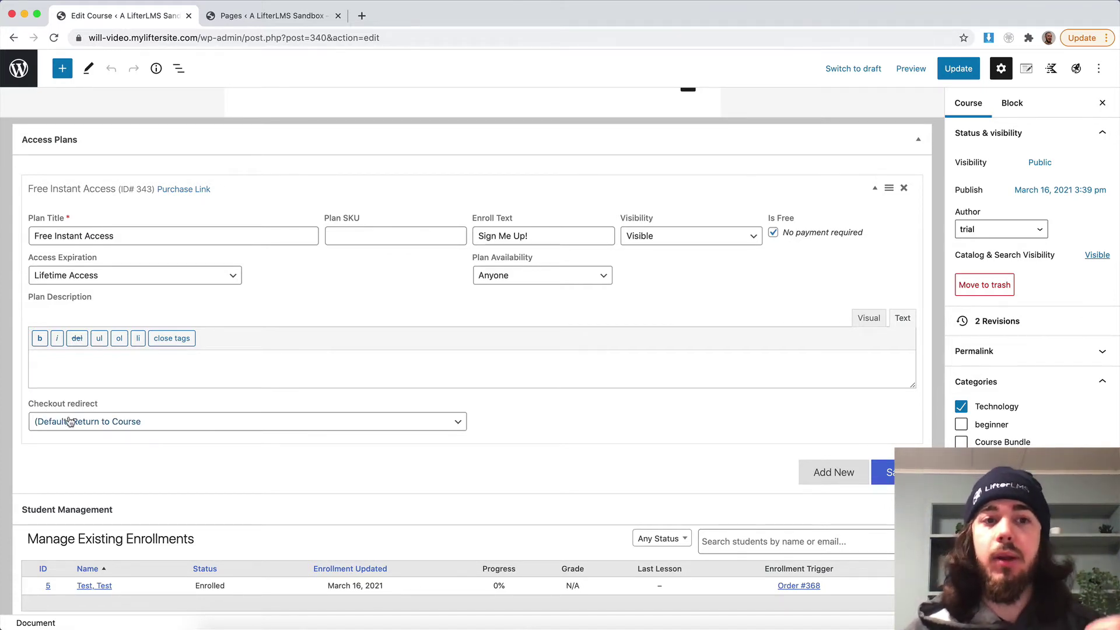
click(70, 422)
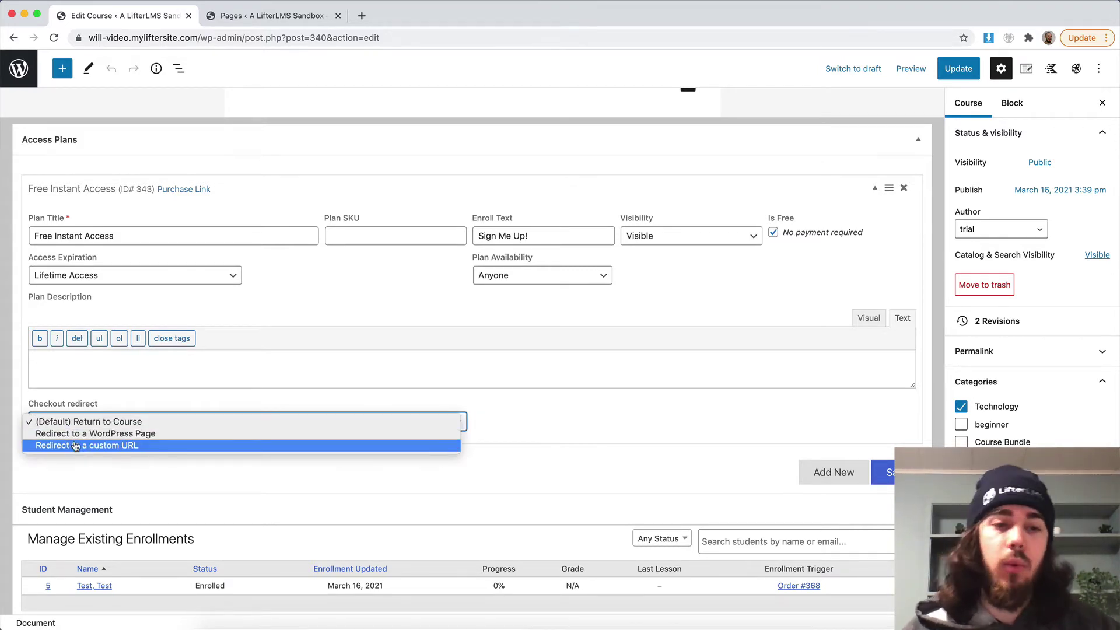
click(76, 438)
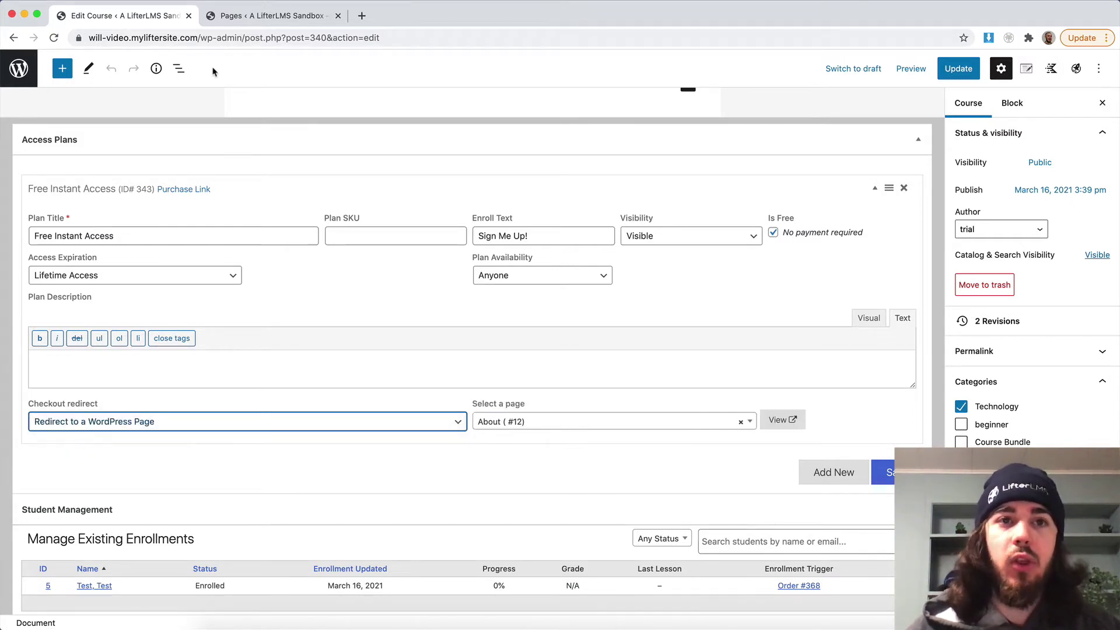
Add a new page titled 'Thank you for purchasing! - Free Course Lead Magnet Template', copying the course name.
click(219, 26)
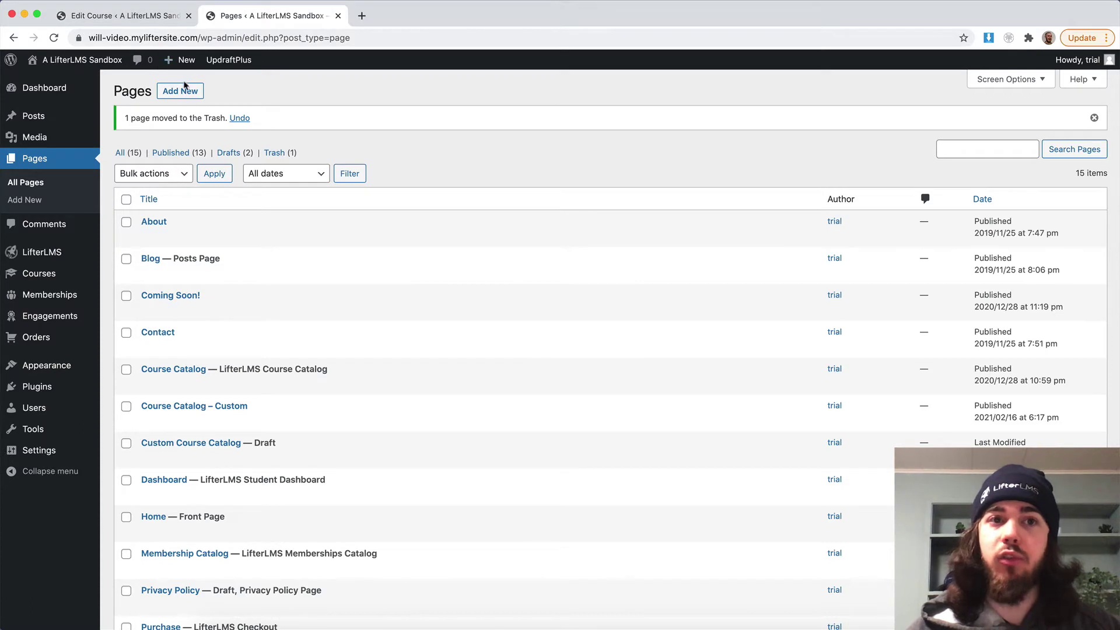
click(180, 91)
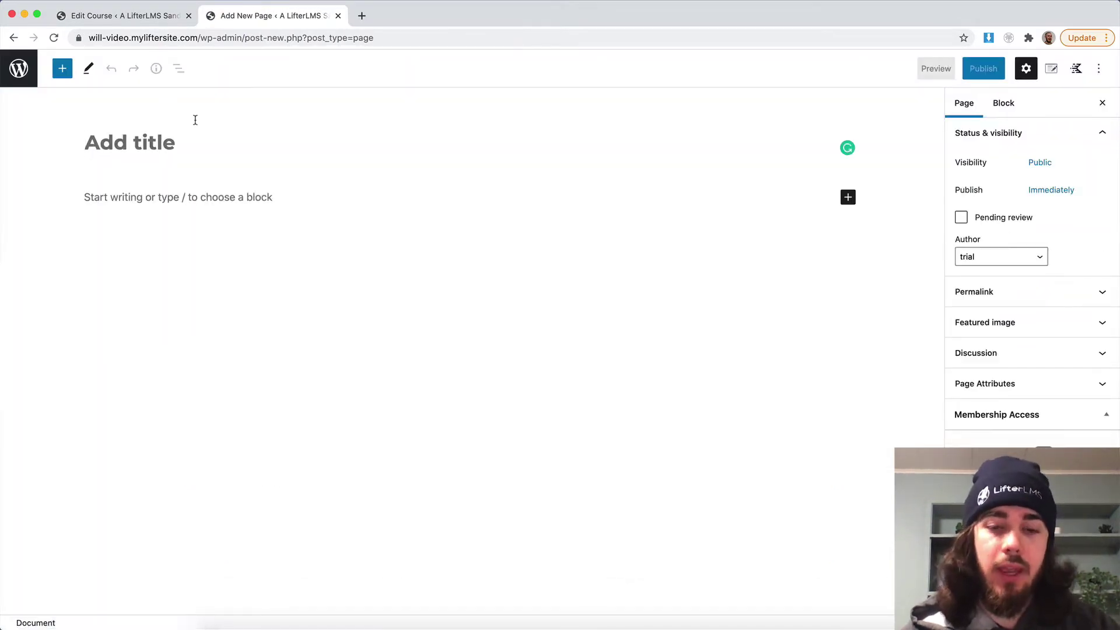
text(Thank you for p)
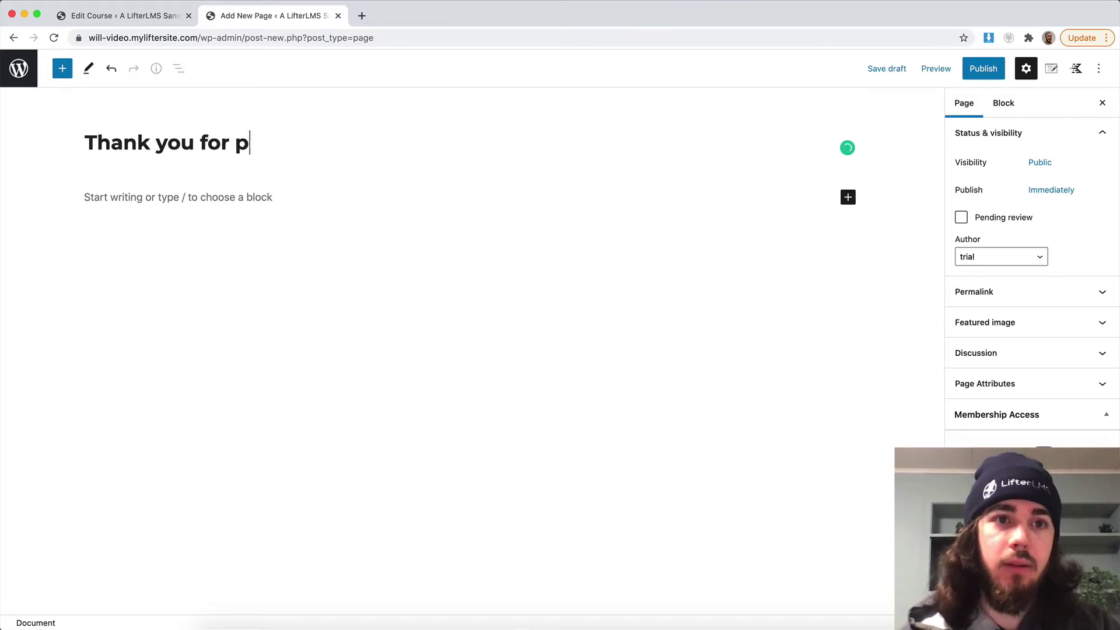
text(urchasing!)
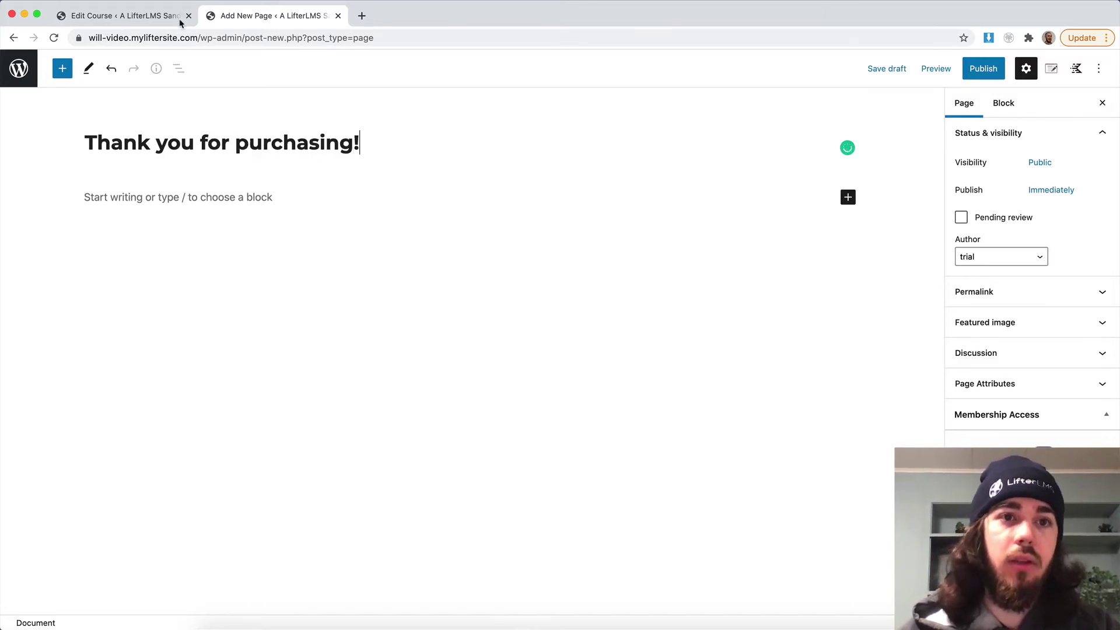
click(134, 25)
scroll(177, 150, up, 15)
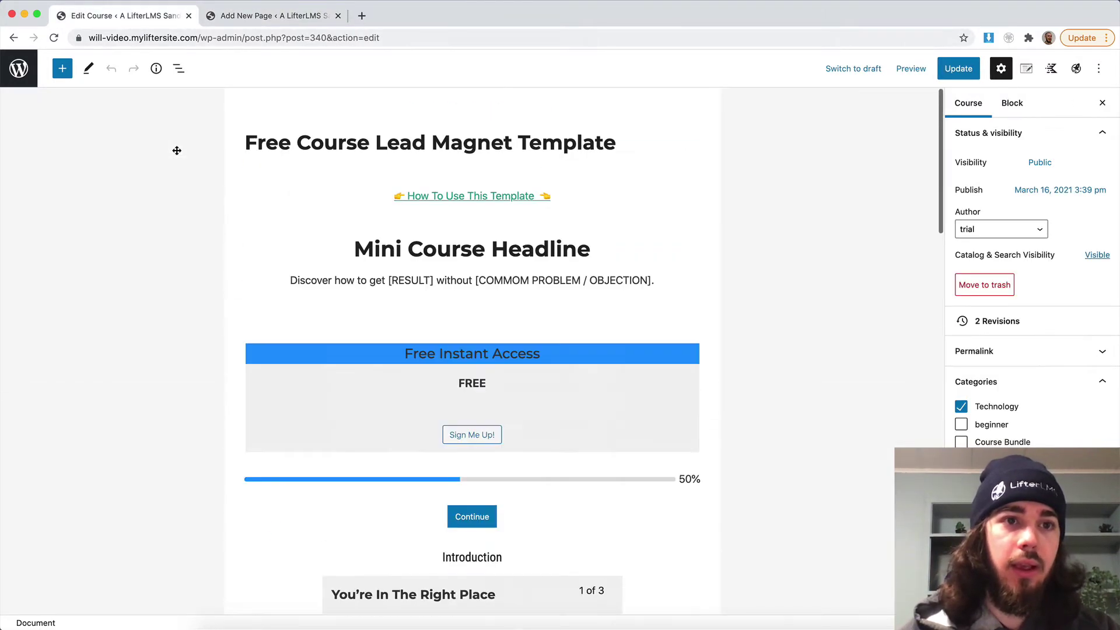
triple_click(306, 140)
key(super+c)
click(271, 20)
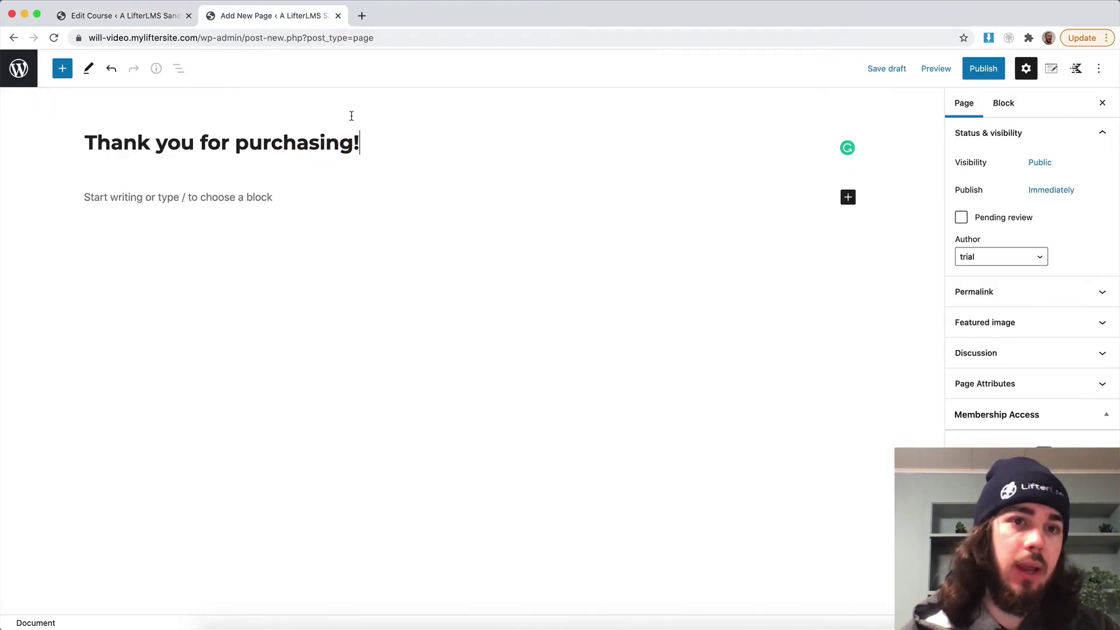
text(-)
key(super+v)
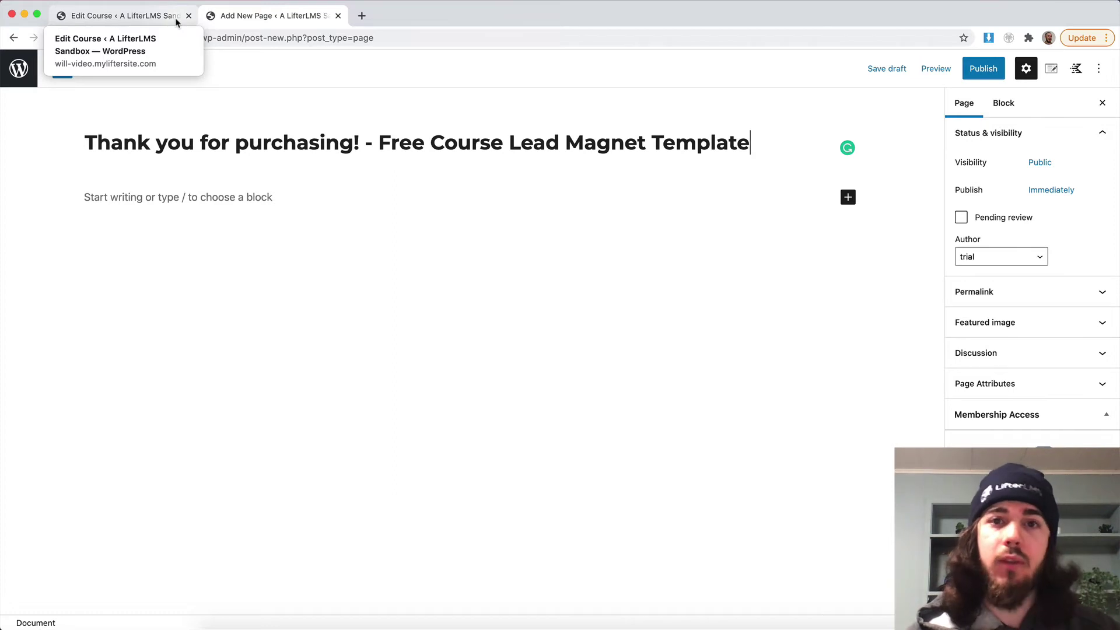
Write 'Thanks for purchasing the course!' and turn 'Visit your dashboard here' into a Buttons block.
click(139, 203)
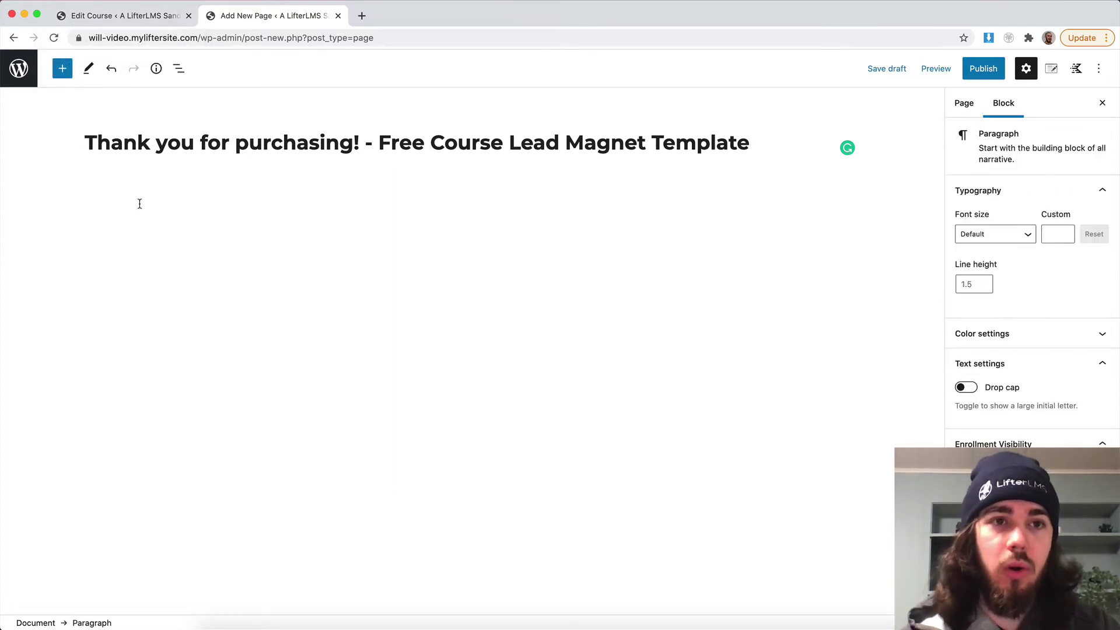
text(Thanks for purchasin)
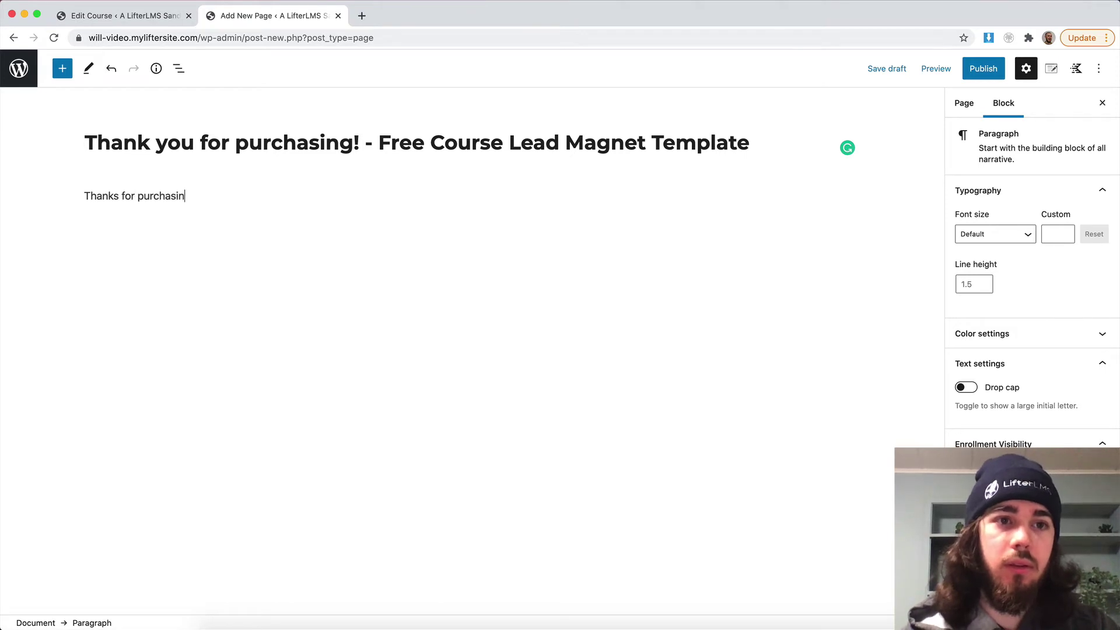
text(g the course)
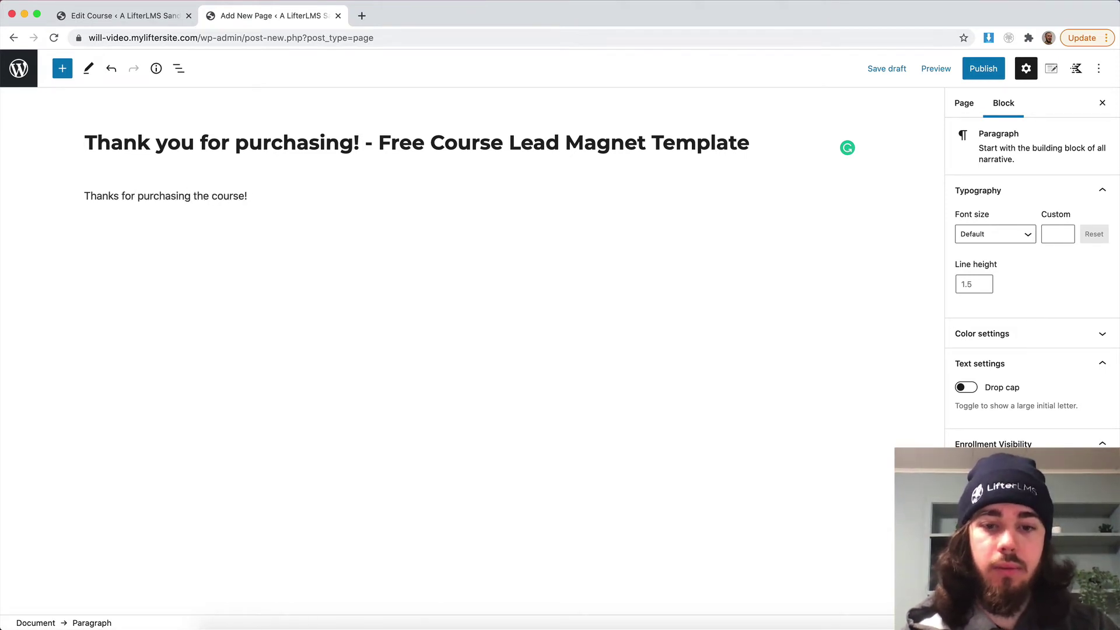
text(! Visit yo)
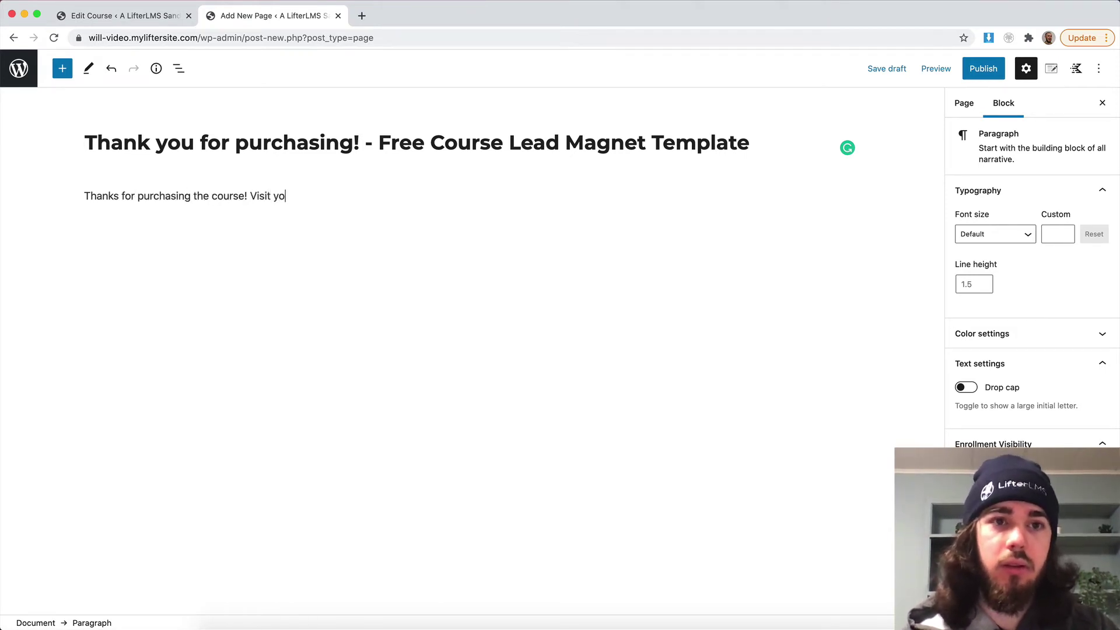
text(ur dashboard here)
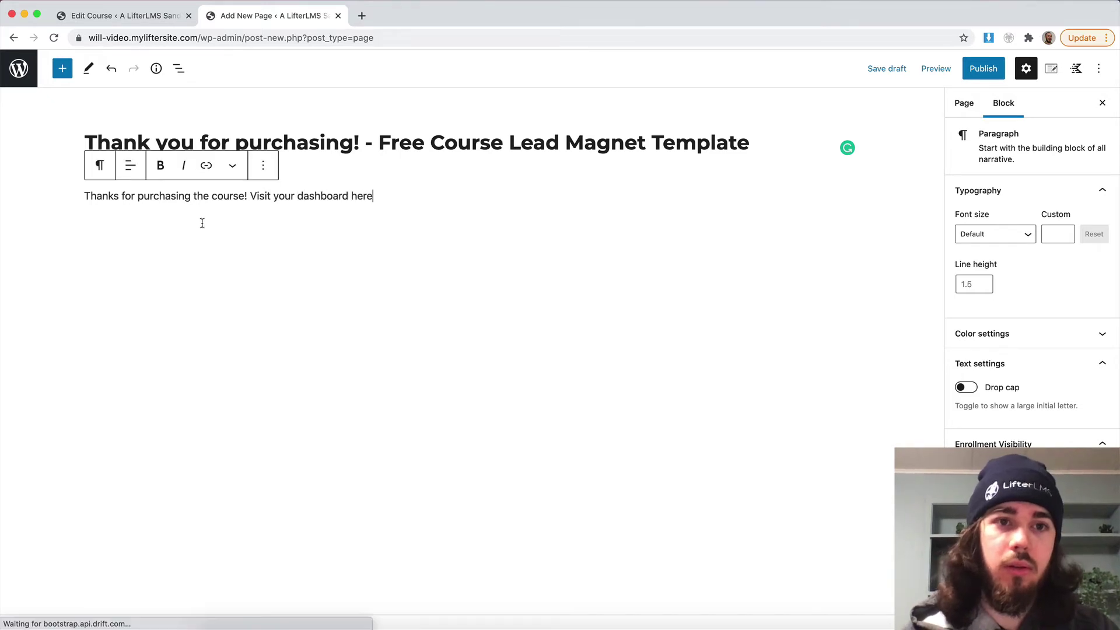
drag(251, 196, 382, 194)
key(ctrl+c)
key(BackSpace)
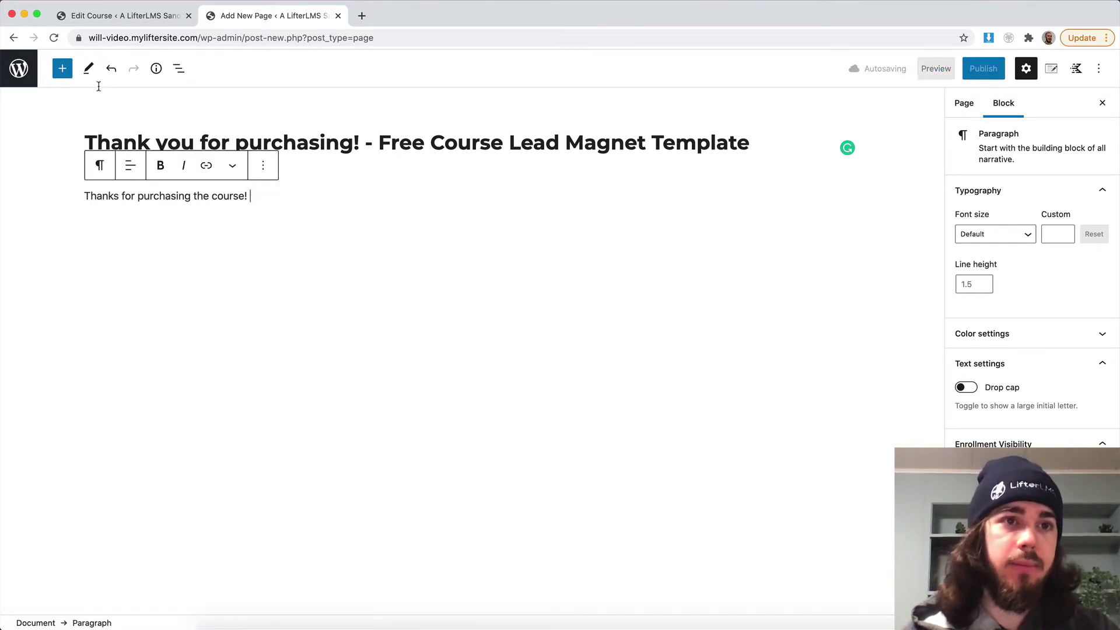
click(63, 68)
text(butt)
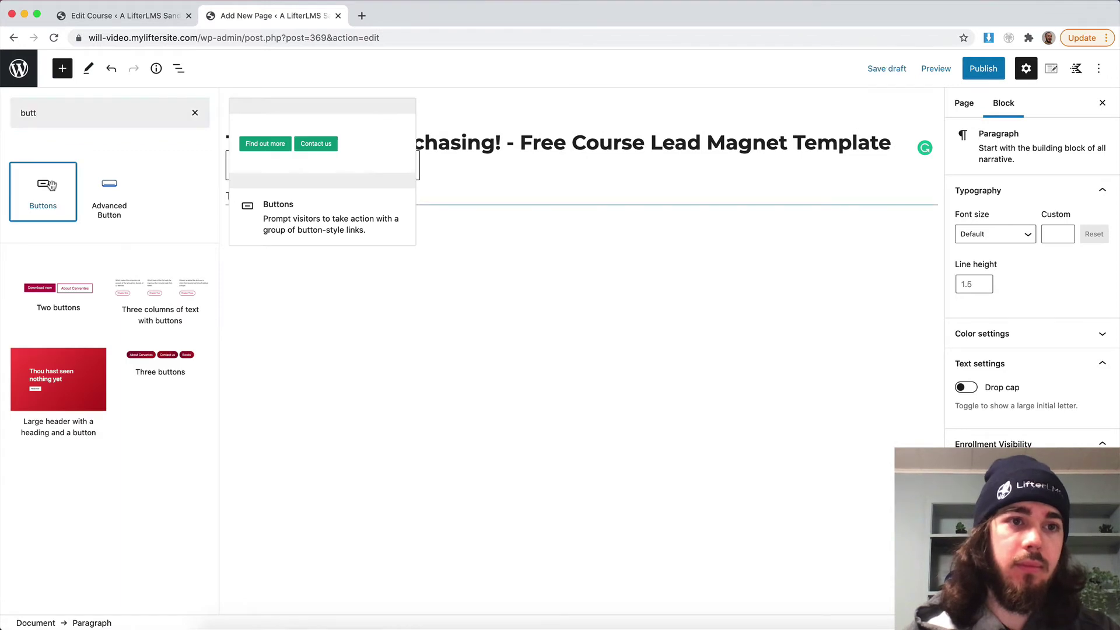
click(43, 187)
key(ctrl+v)
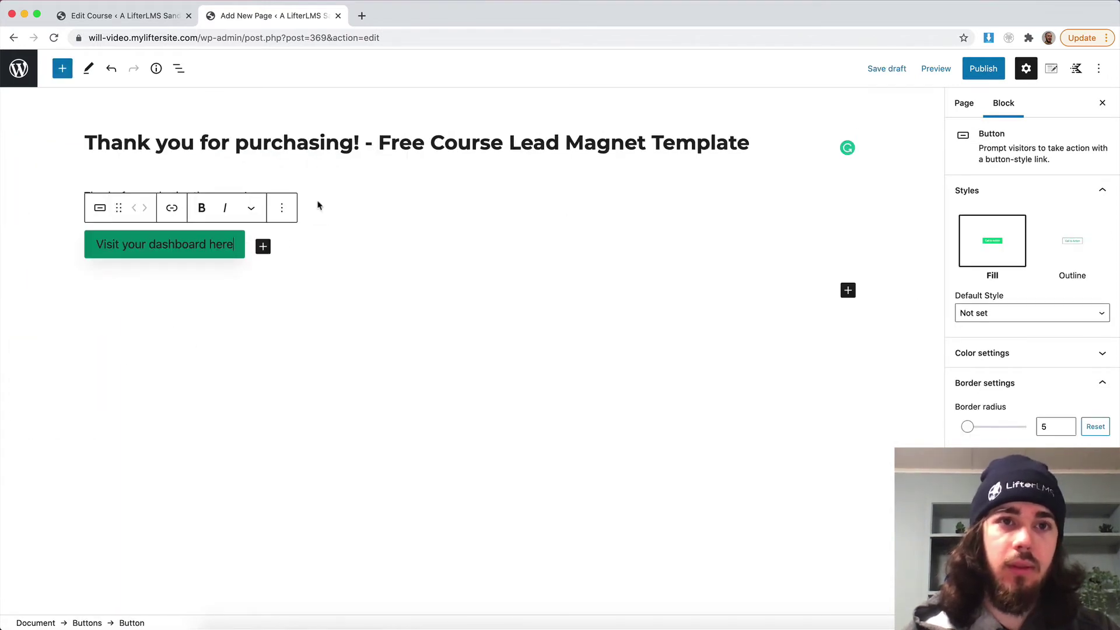
Open the site in a new tab and go to the student Dashboard page.
click(128, 16)
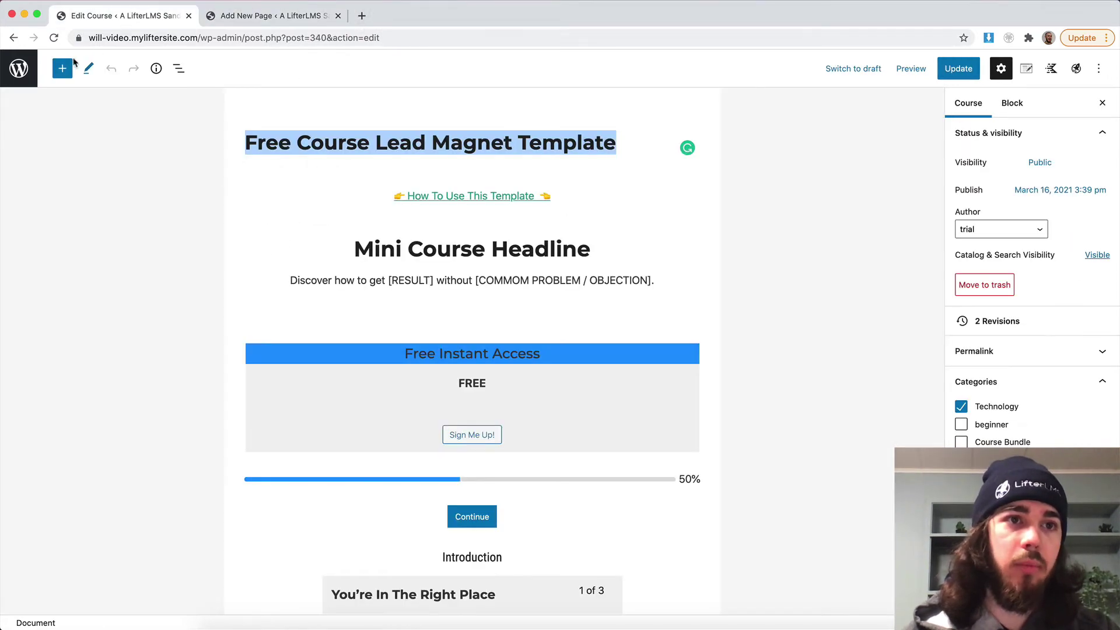
right_click(21, 63)
click(53, 68)
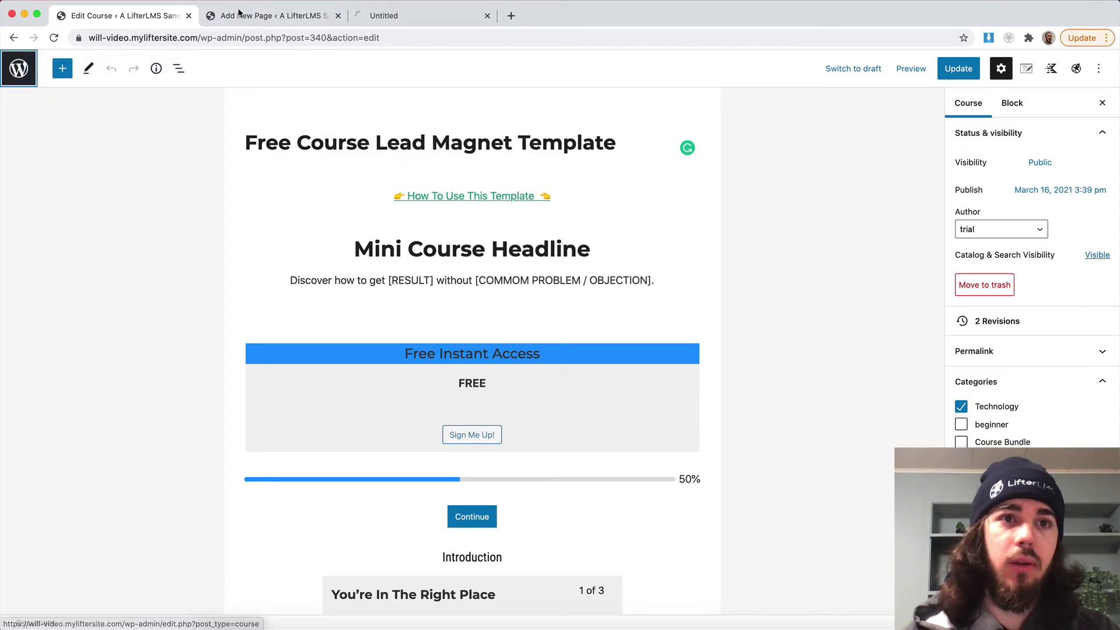
click(407, 23)
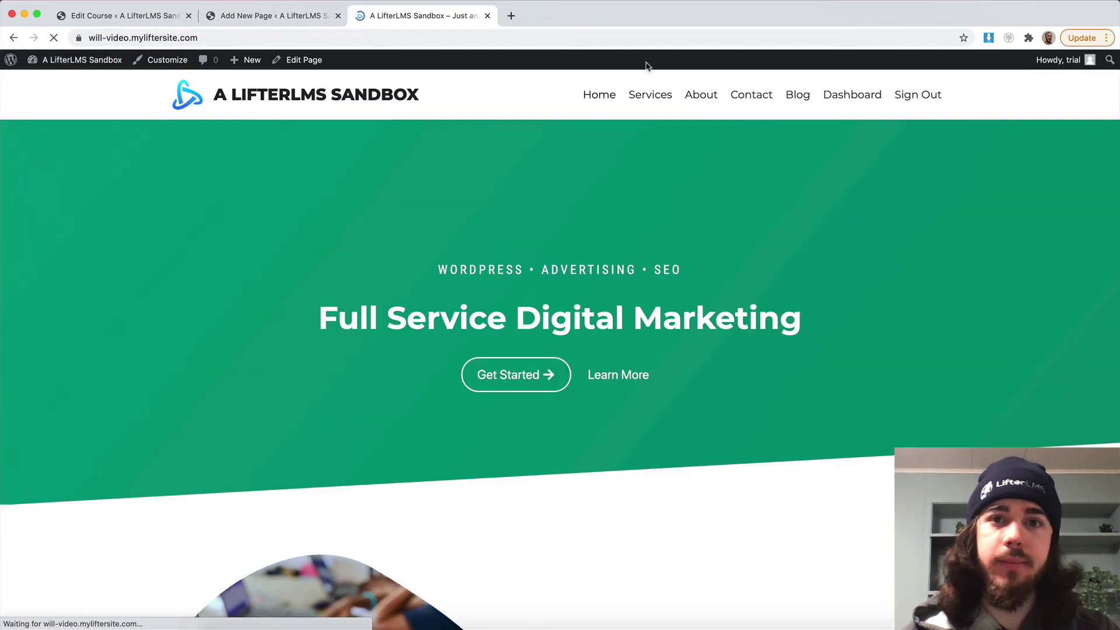
click(852, 95)
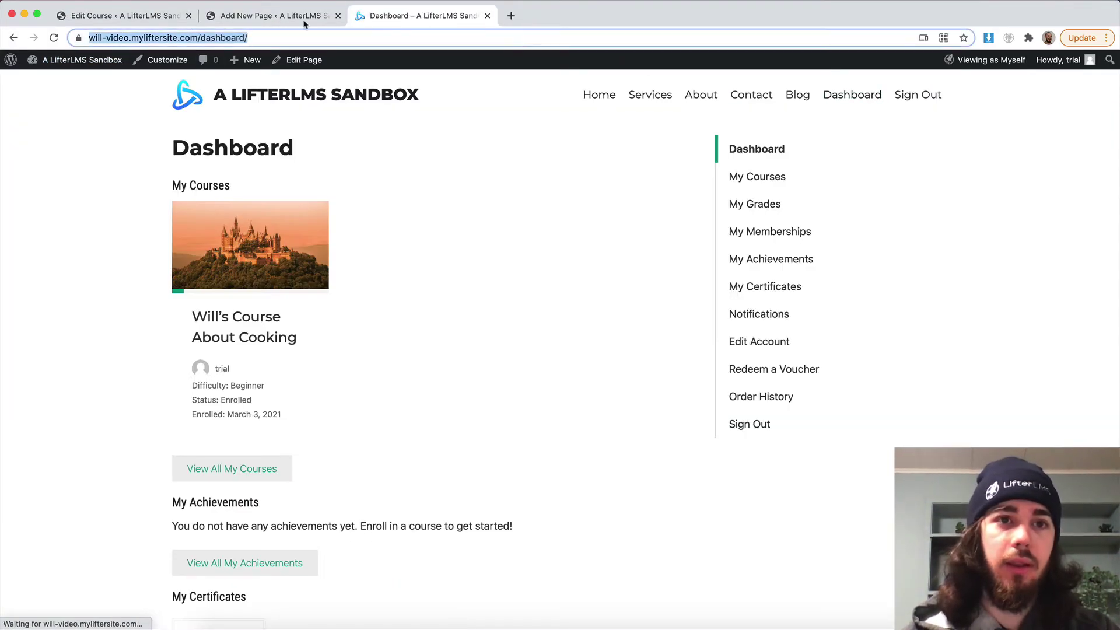
Link the button to the dashboard URL and publish the thank-you page.
click(222, 18)
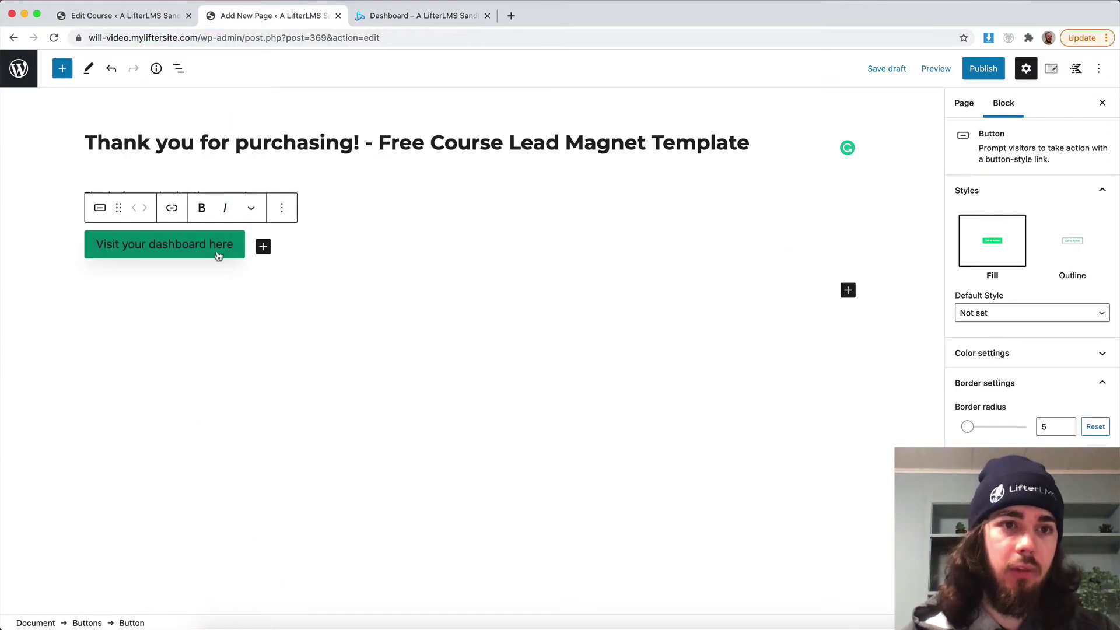
click(170, 208)
text(https://will-video.myliftersite.com/dashboard/)
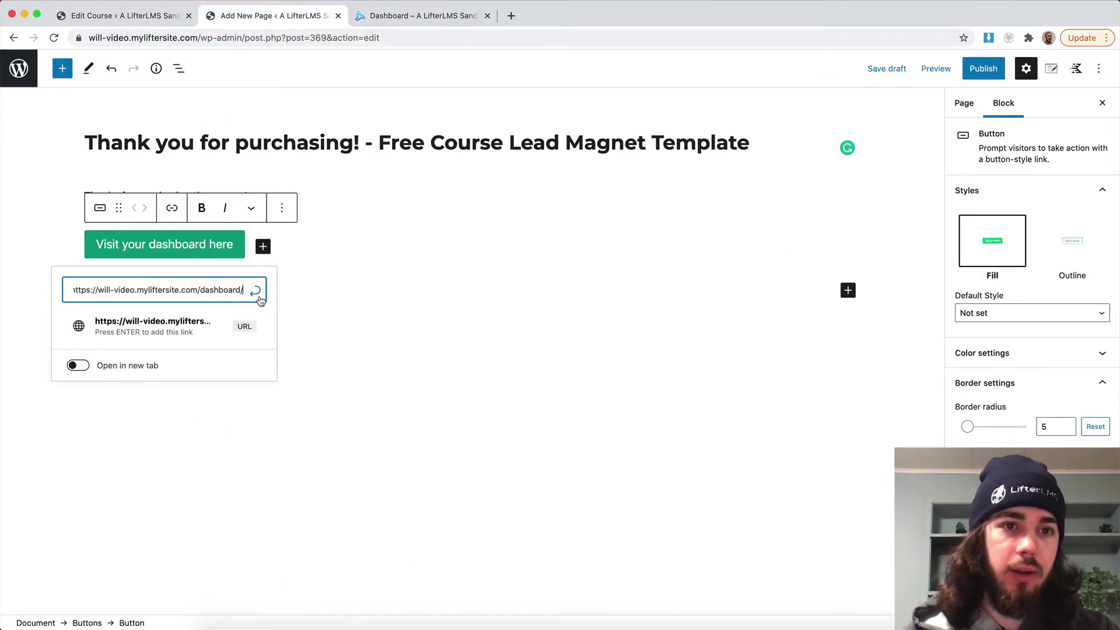
click(255, 290)
click(985, 81)
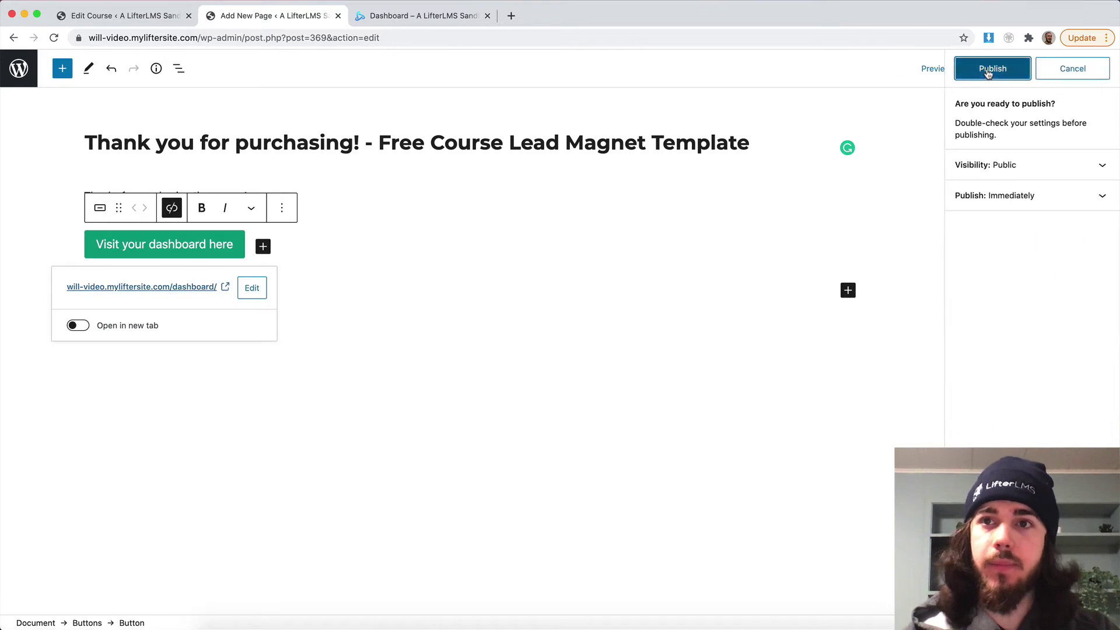
click(972, 77)
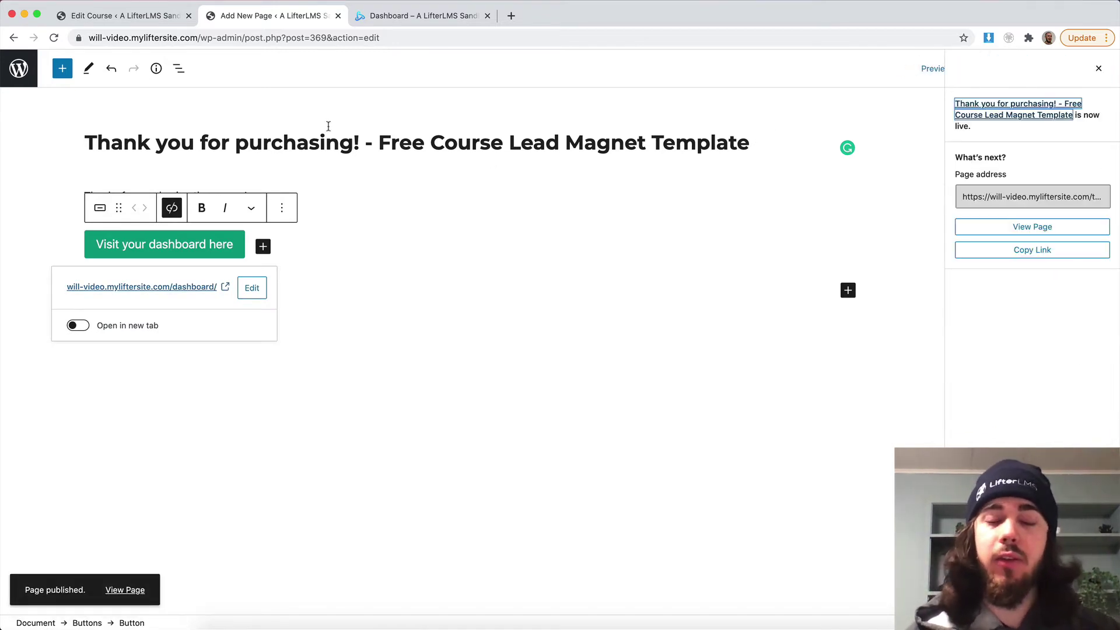
click(130, 22)
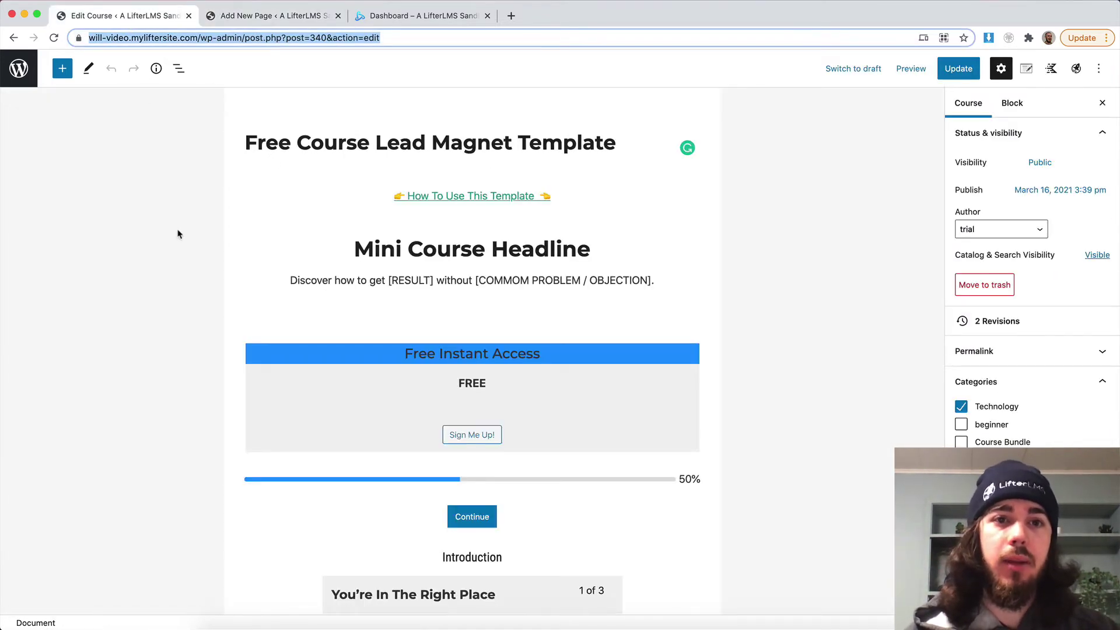
Reload the course editor and point the Free Instant Access redirect at the 'Thank you for purchasing!' page.
key(Return)
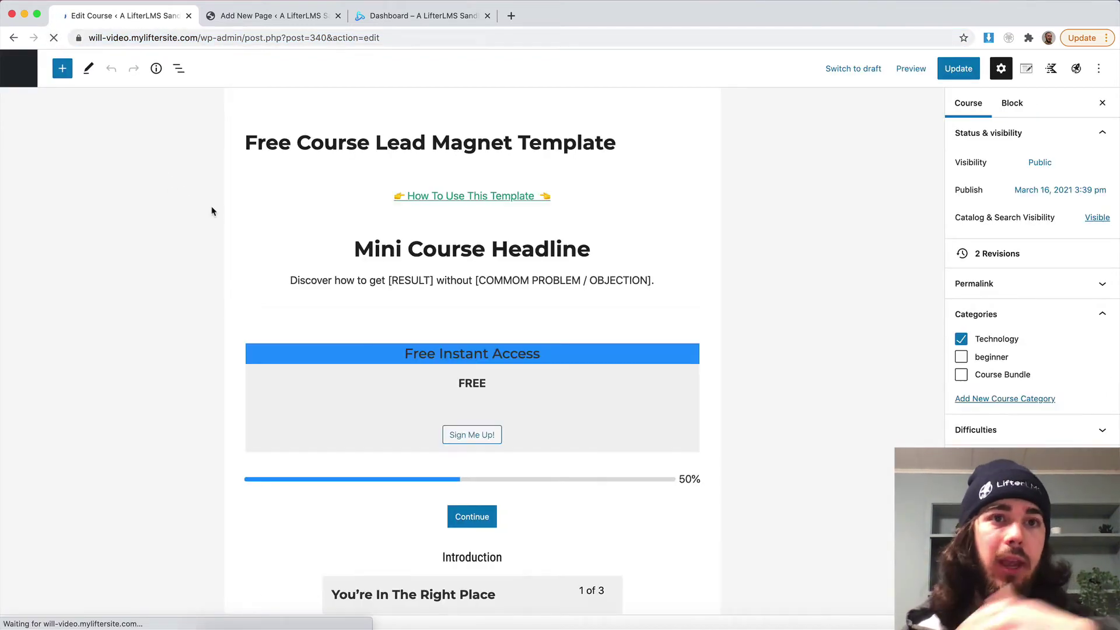
scroll(222, 218, down, 15)
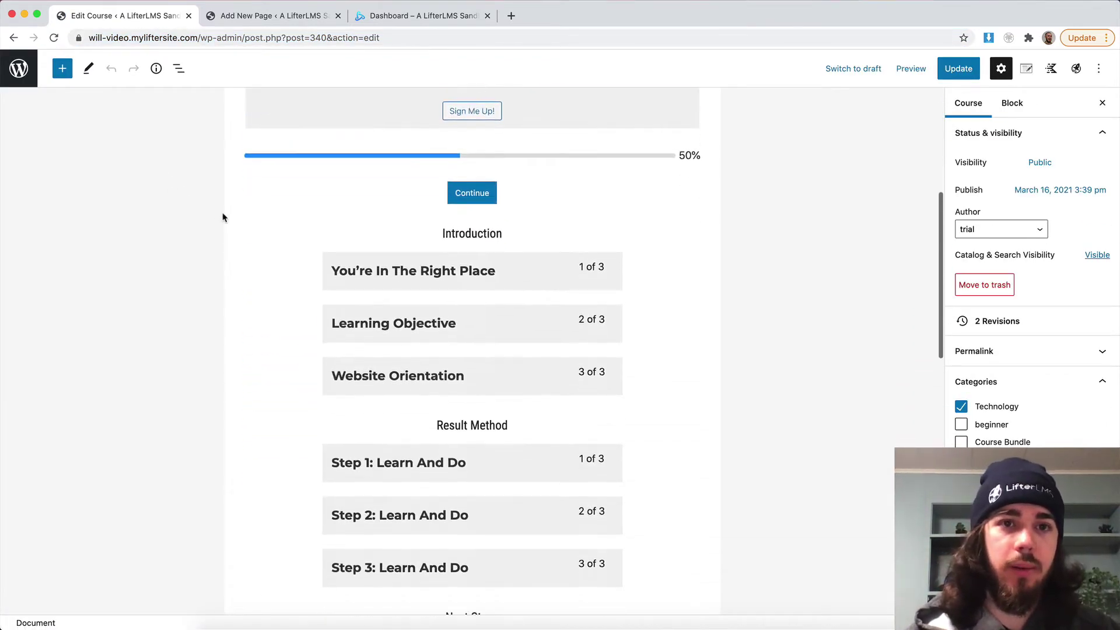
scroll(222, 217, down, 4)
mouse_move(172, 258)
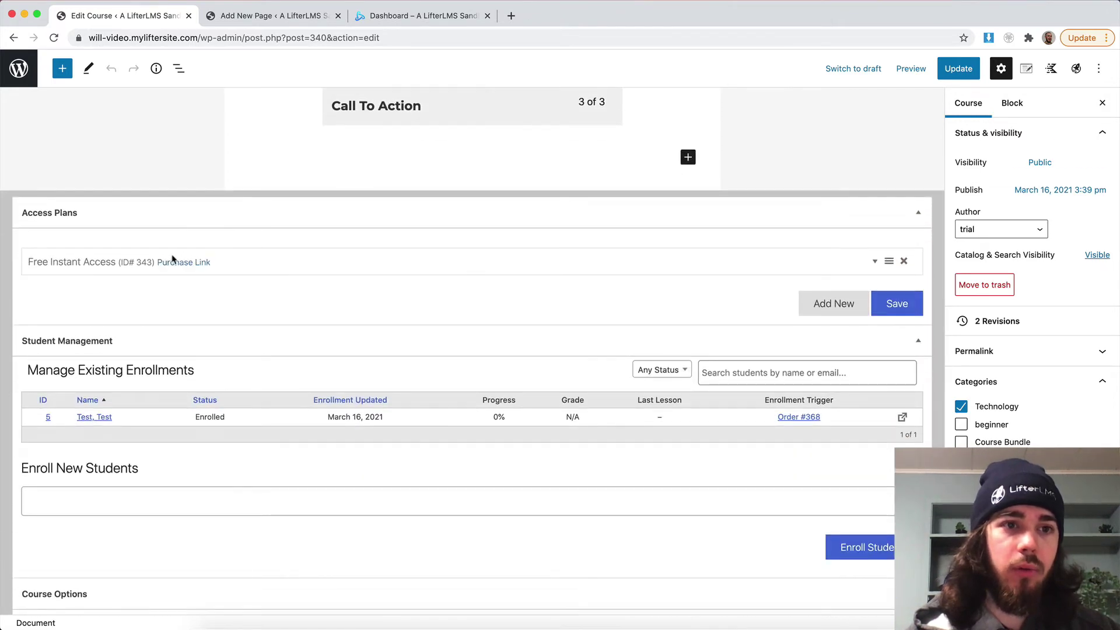
click(99, 266)
scroll(199, 339, down, 2)
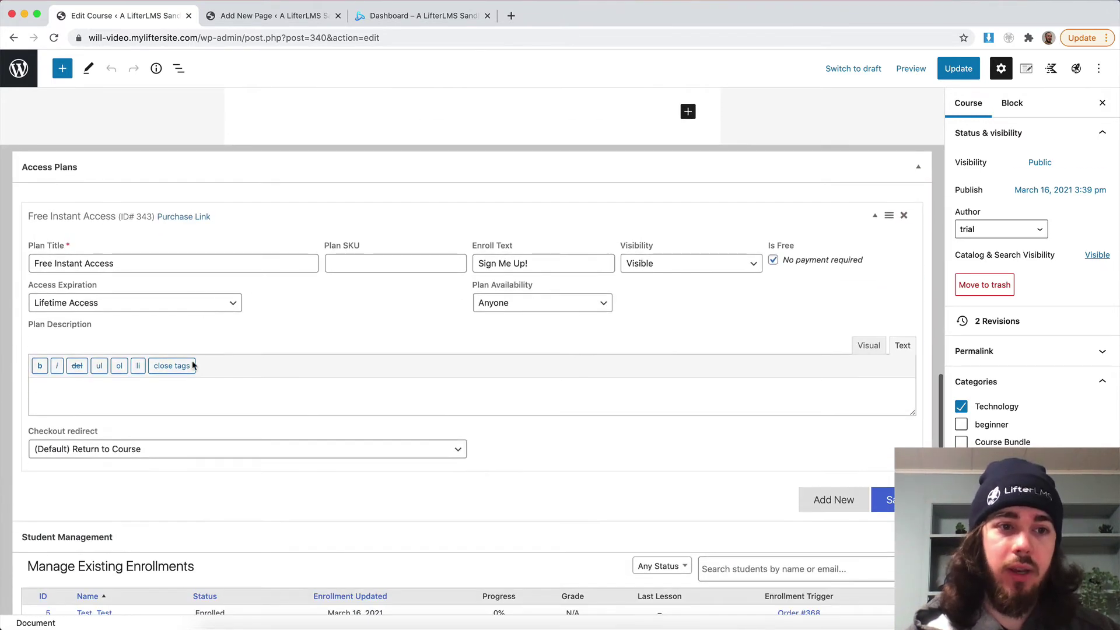
click(83, 450)
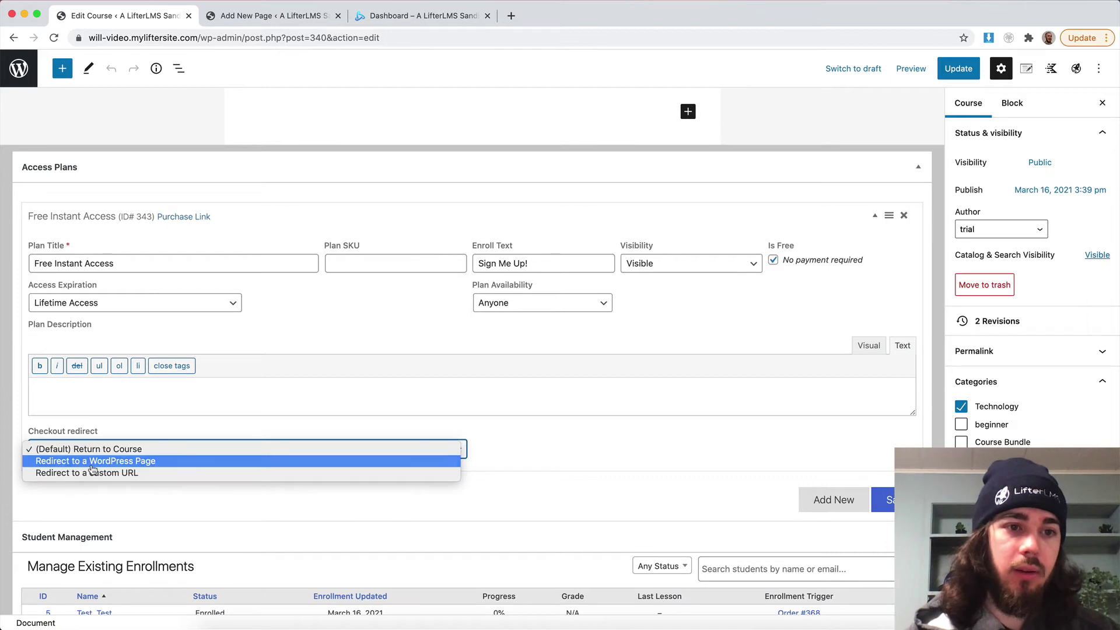
click(92, 463)
click(516, 450)
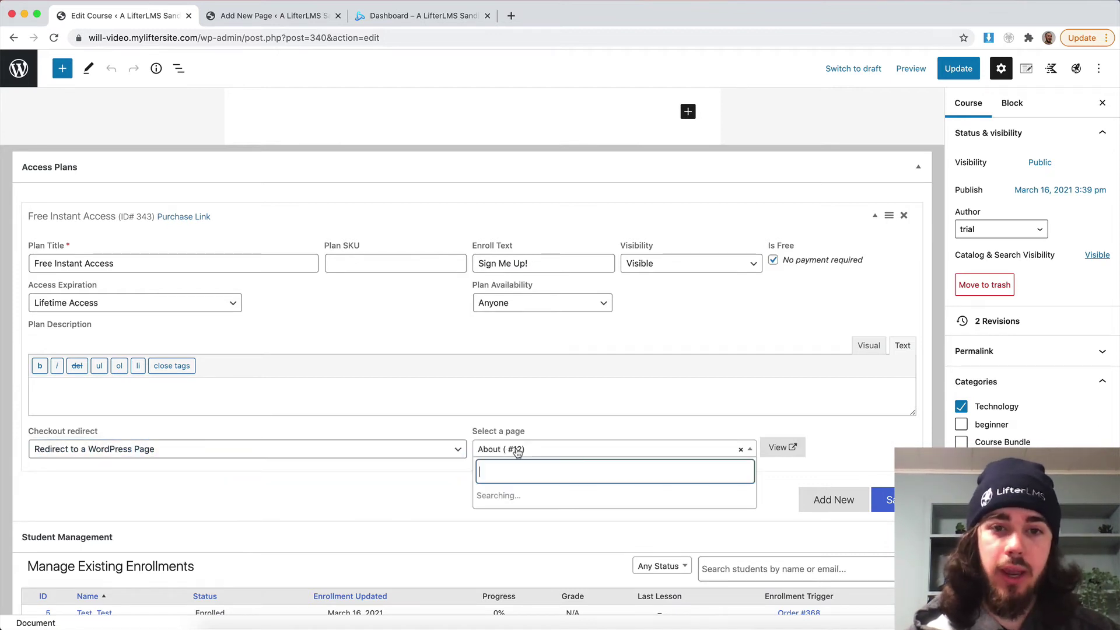
scroll(533, 525, down, 5)
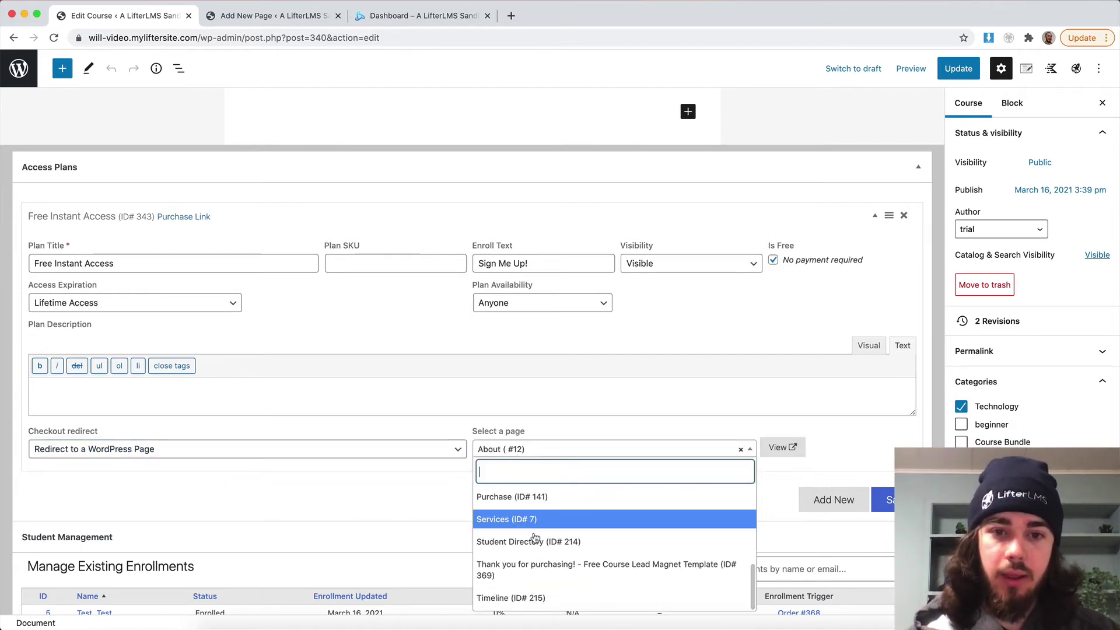
click(540, 569)
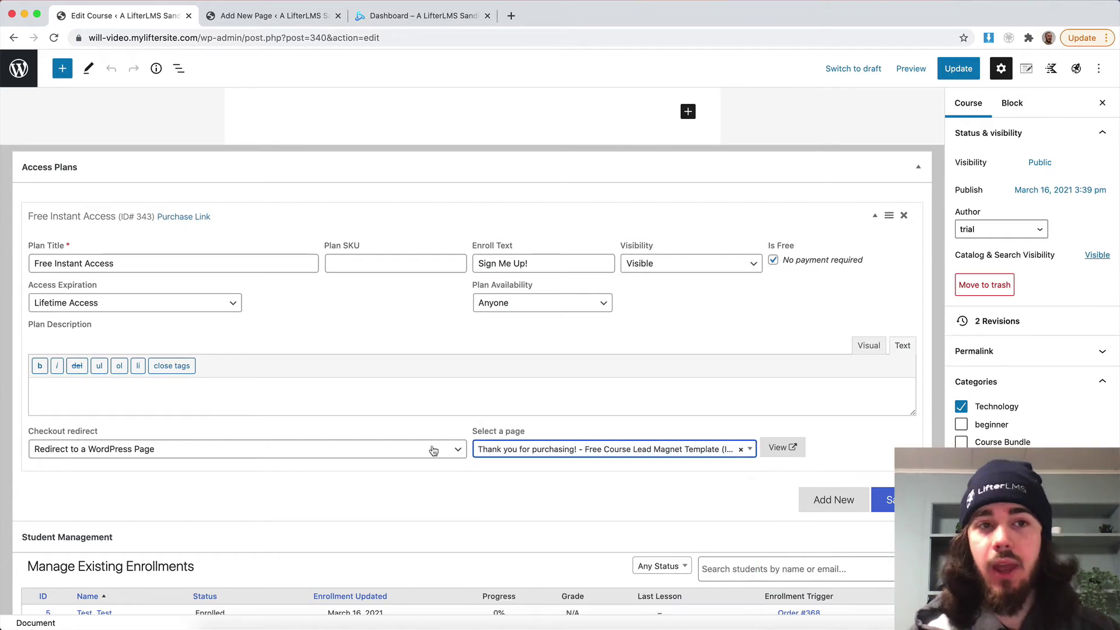
Preview the plan's purchase link address, then save the Free Instant Access access plan.
right_click(201, 218)
click(245, 222)
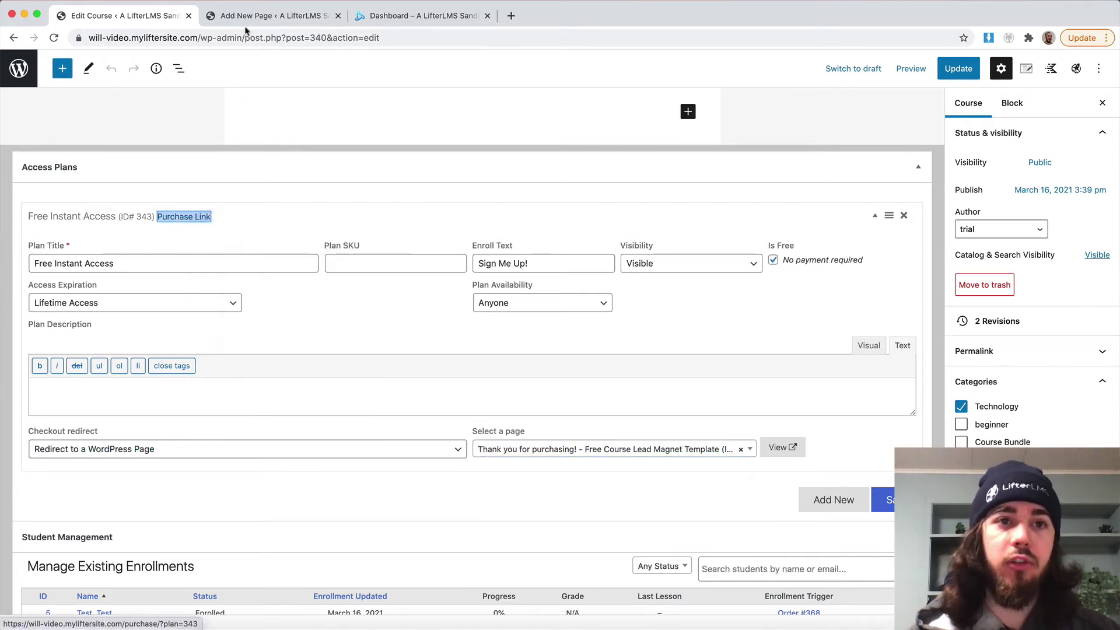
click(507, 16)
drag(503, 17, 316, 37)
click(239, 37)
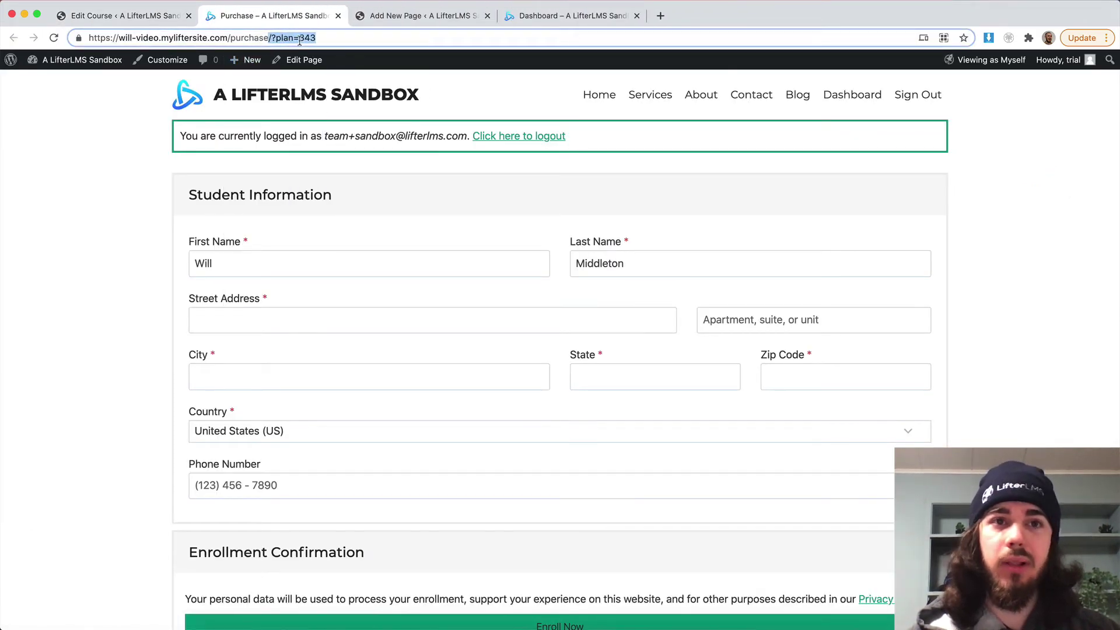
click(338, 16)
click(167, 19)
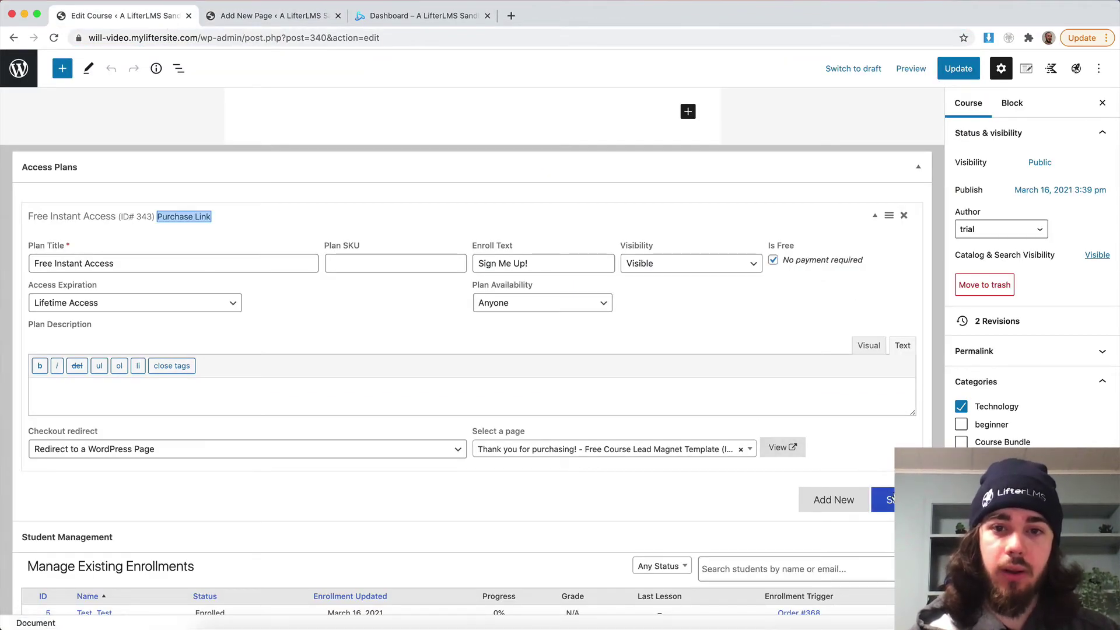
click(884, 500)
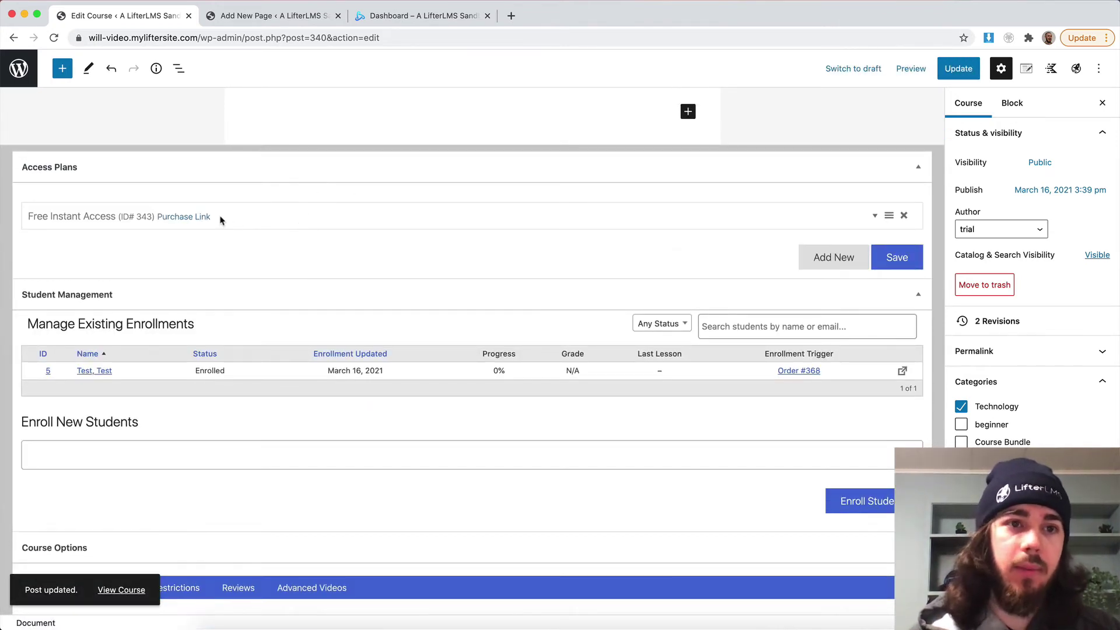
Reopen the purchase link to confirm it now carries the thank-you page redirect.
right_click(204, 222)
click(233, 223)
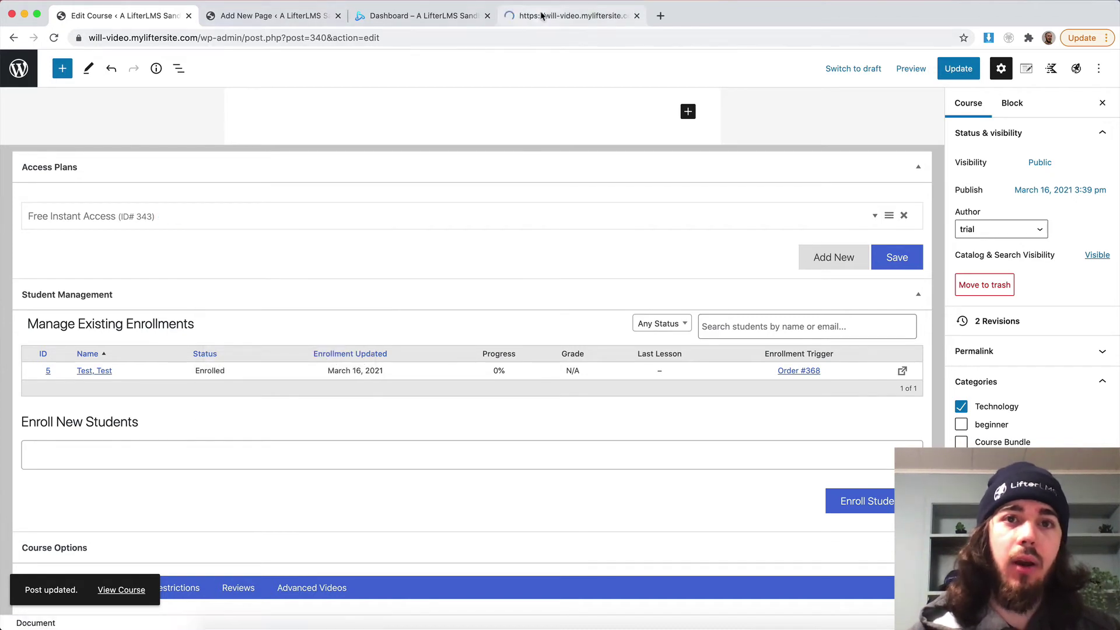
drag(560, 16, 722, 35)
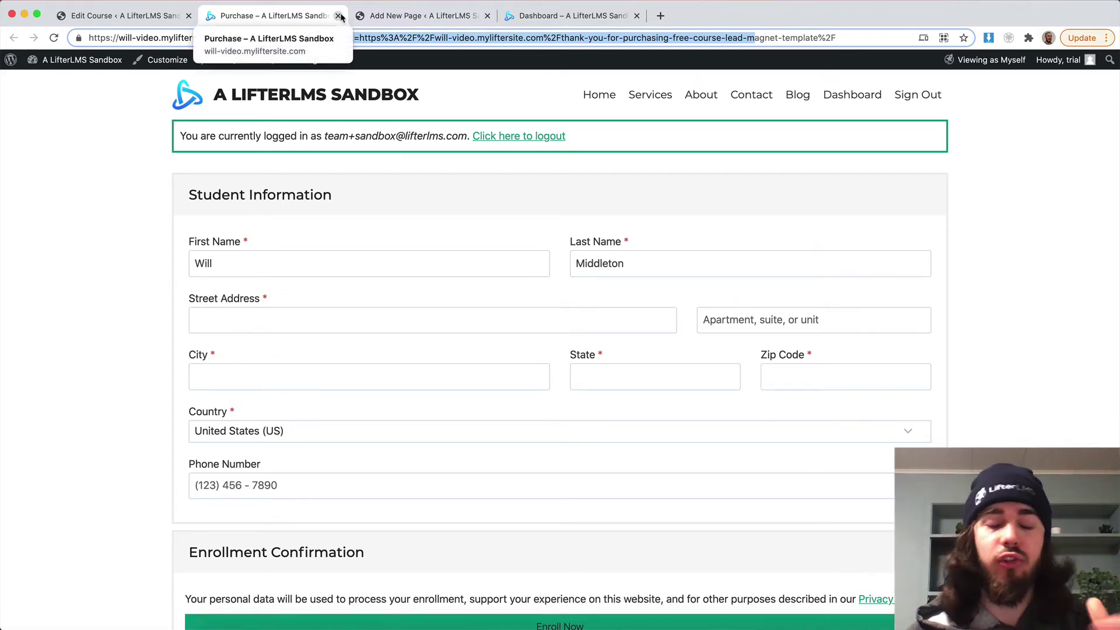
click(339, 16)
click(135, 16)
drag(156, 217, 237, 225)
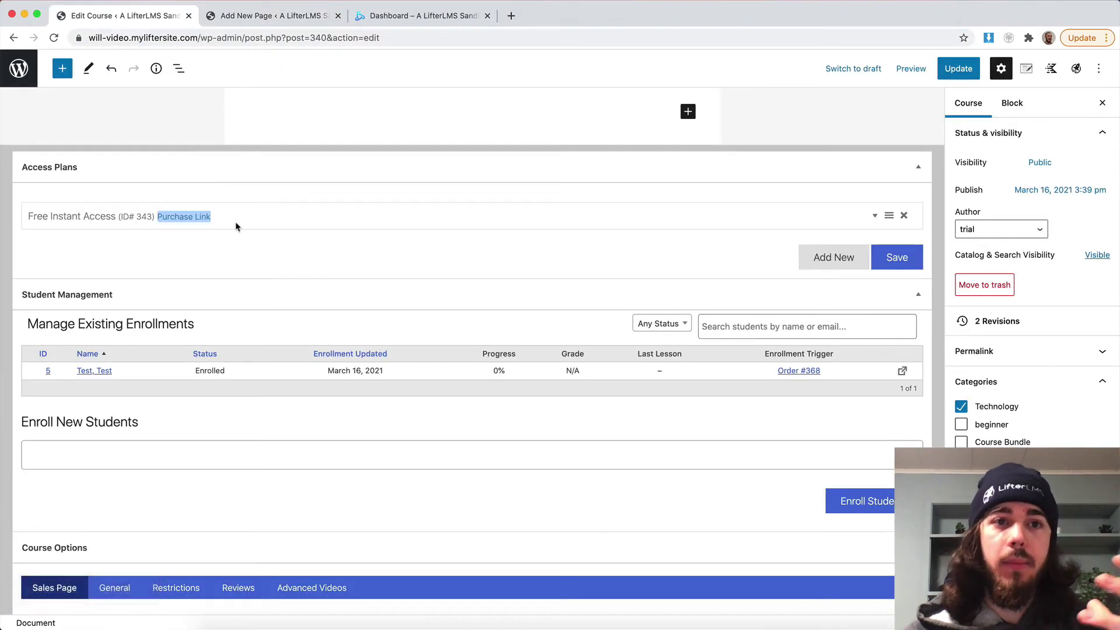
scroll(235, 226, up, 1)
scroll(236, 226, up, 15)
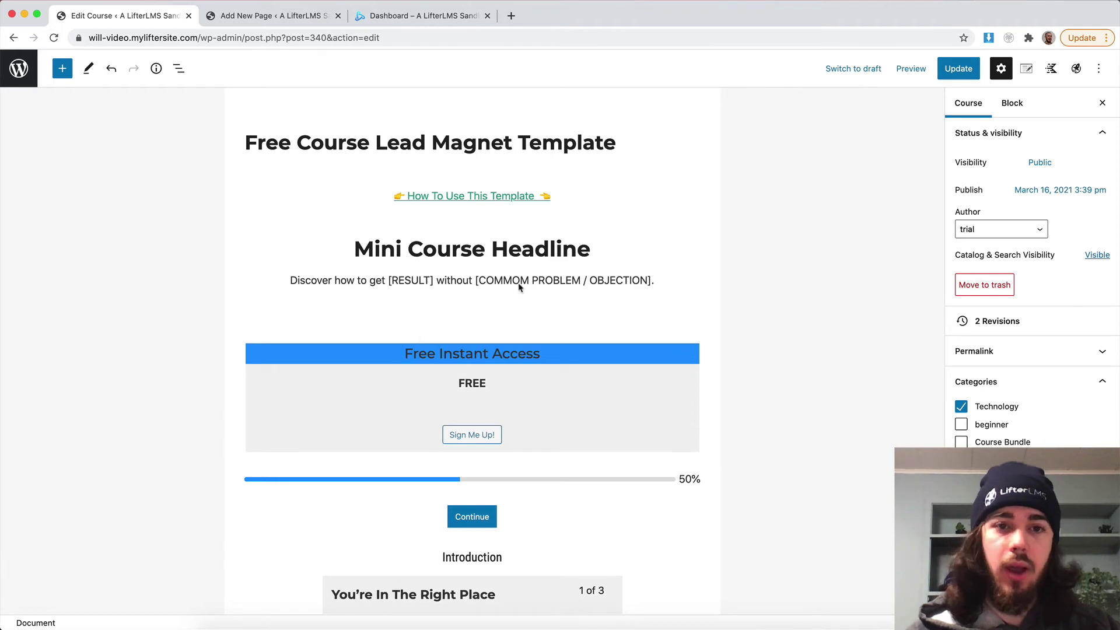
Open the published course in a Chrome incognito window and click Sign Me Up!
click(1004, 350)
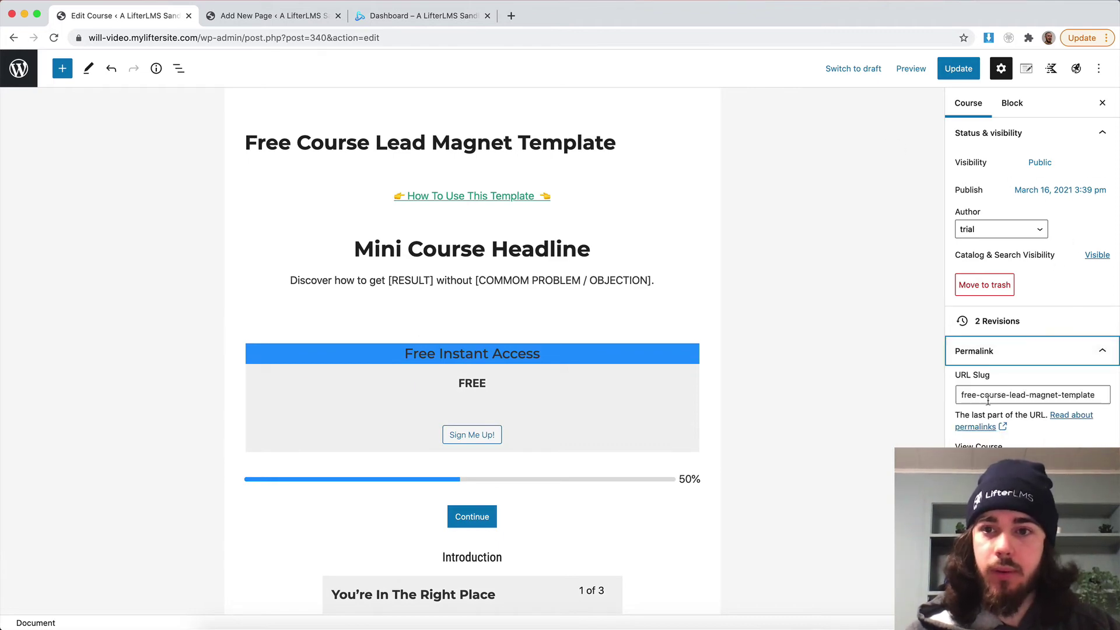
click(978, 446)
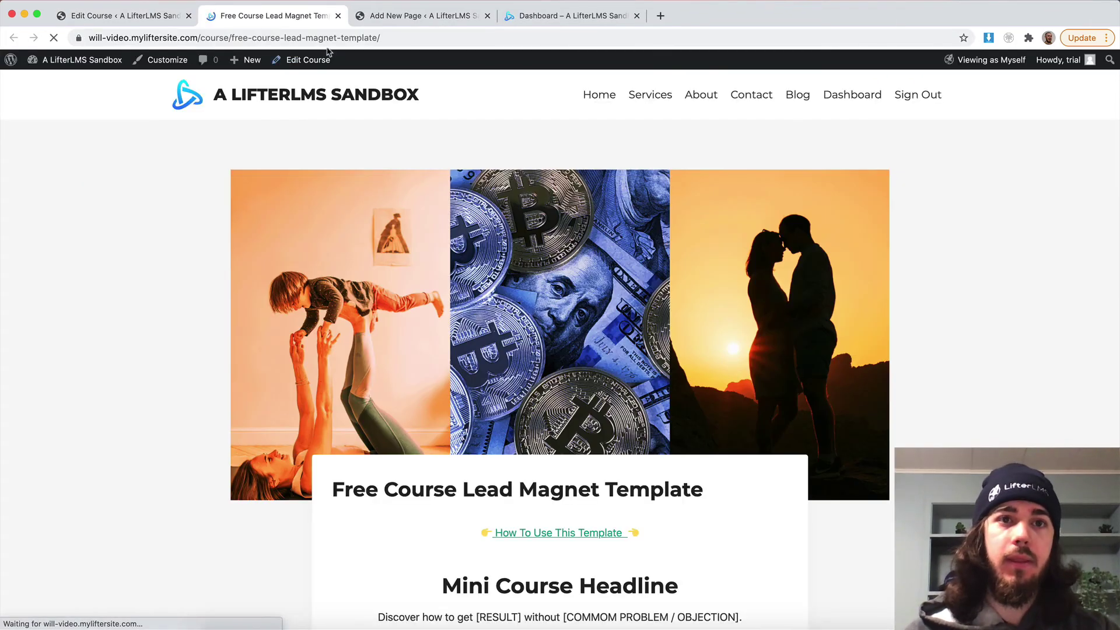
click(403, 39)
click(1105, 38)
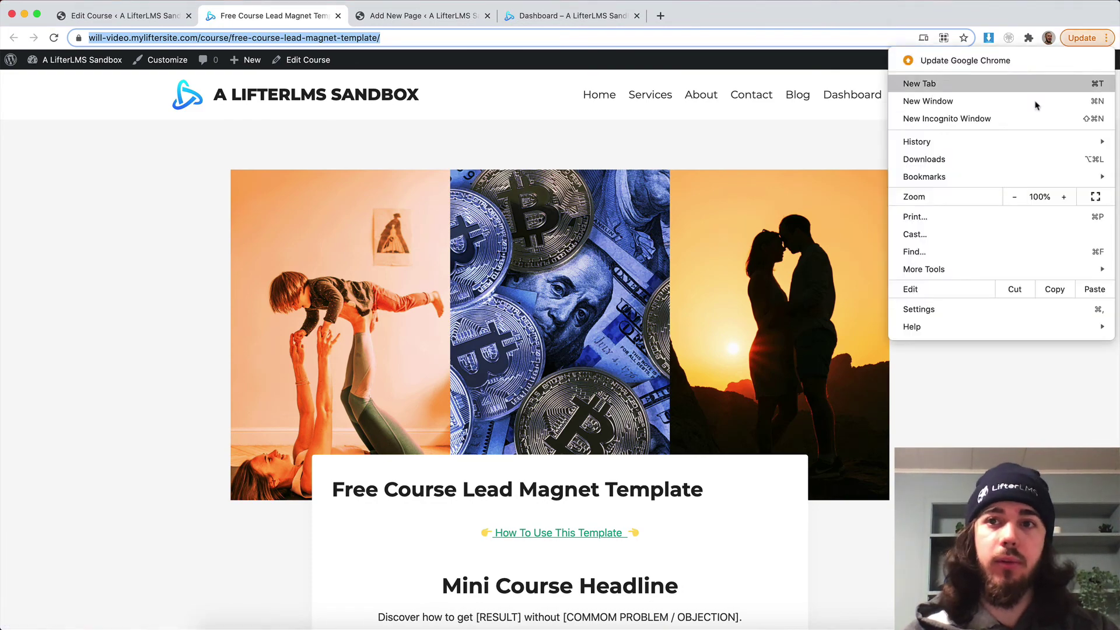
click(970, 120)
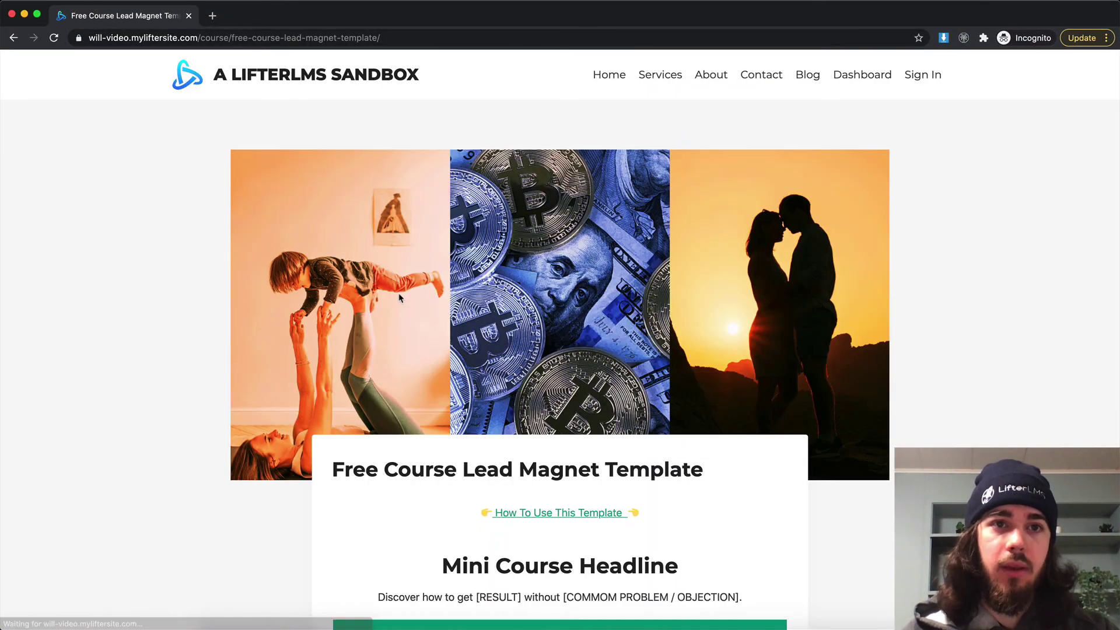
scroll(399, 298, down, 2)
scroll(399, 297, down, 5)
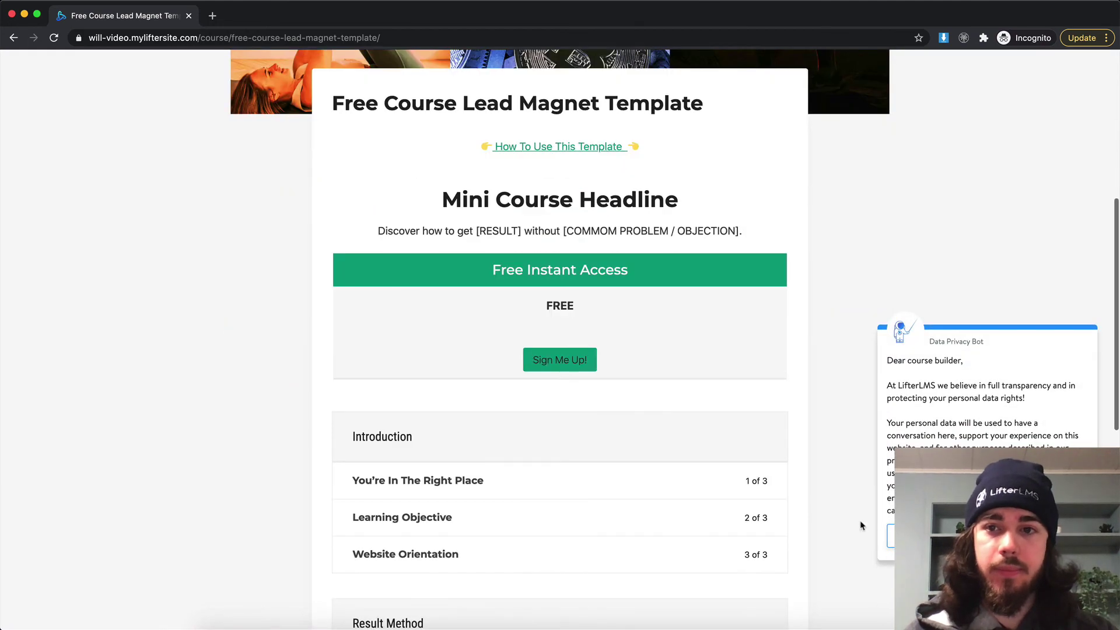
click(559, 359)
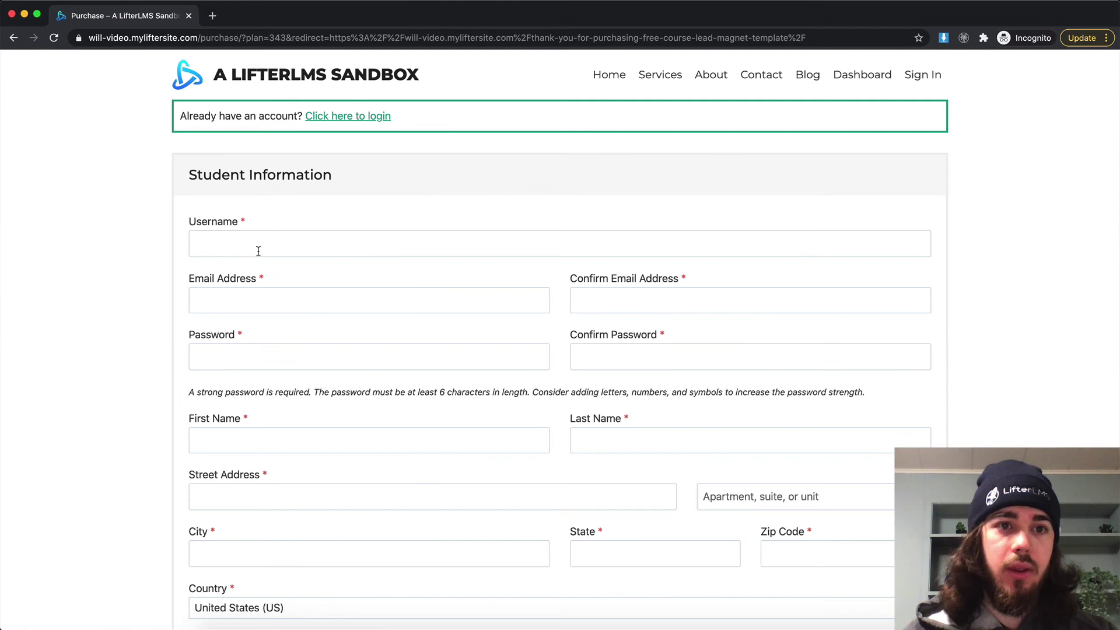
Enter the test student's username, without the @ character.
click(259, 251)
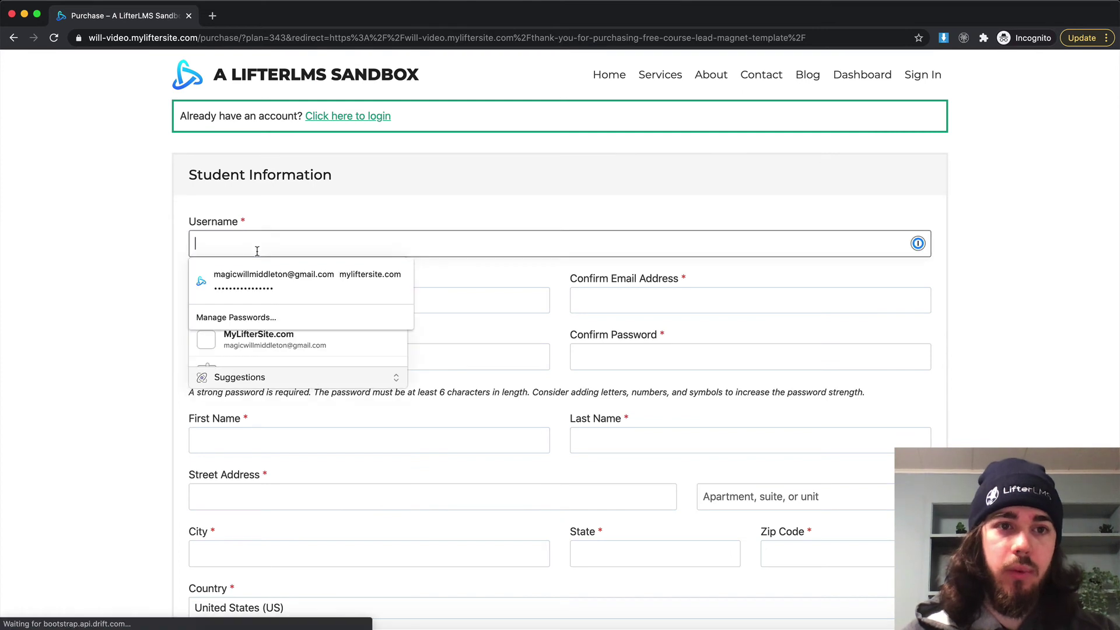
text(will@lifterlms)
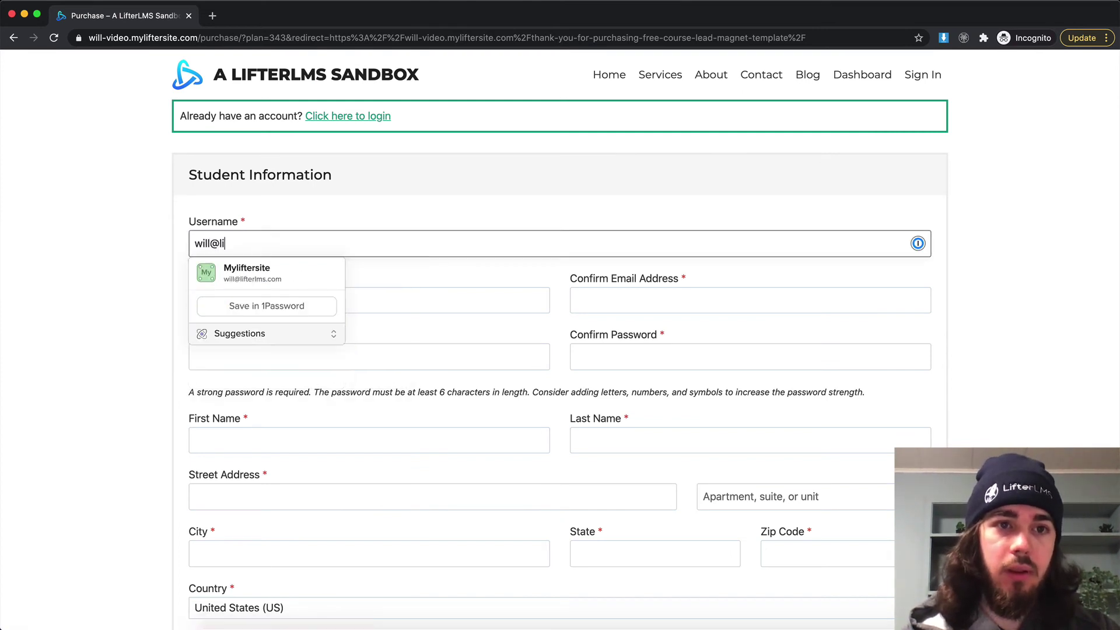
click(219, 242)
key(BackSpace)
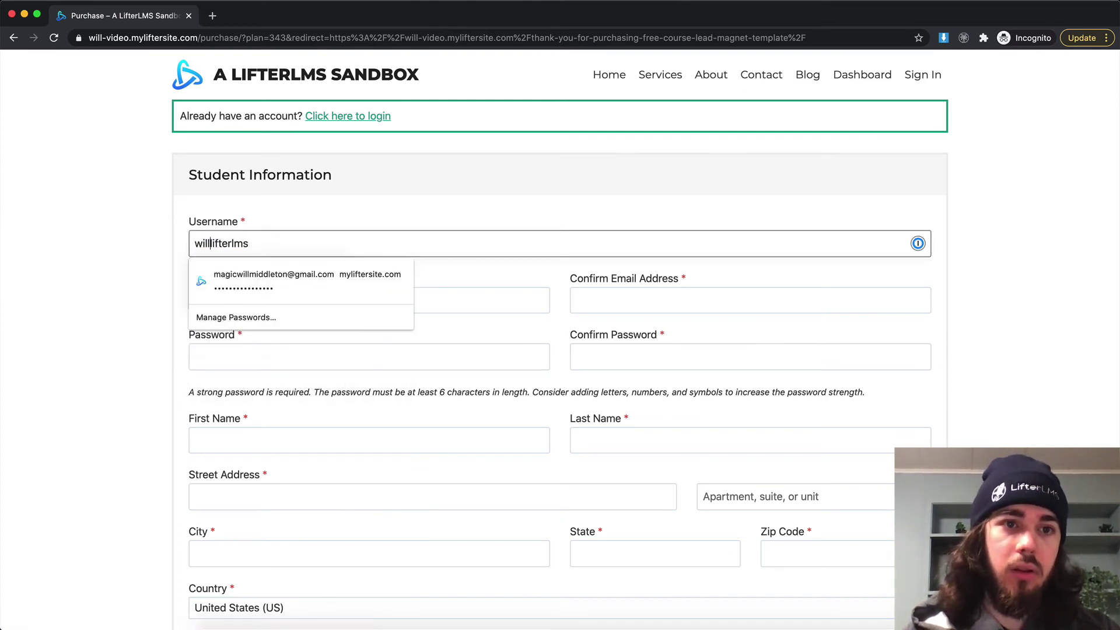
click(115, 222)
Enter a plus-tagged test e-mail address and repeat it in Confirm Email Address.
click(228, 300)
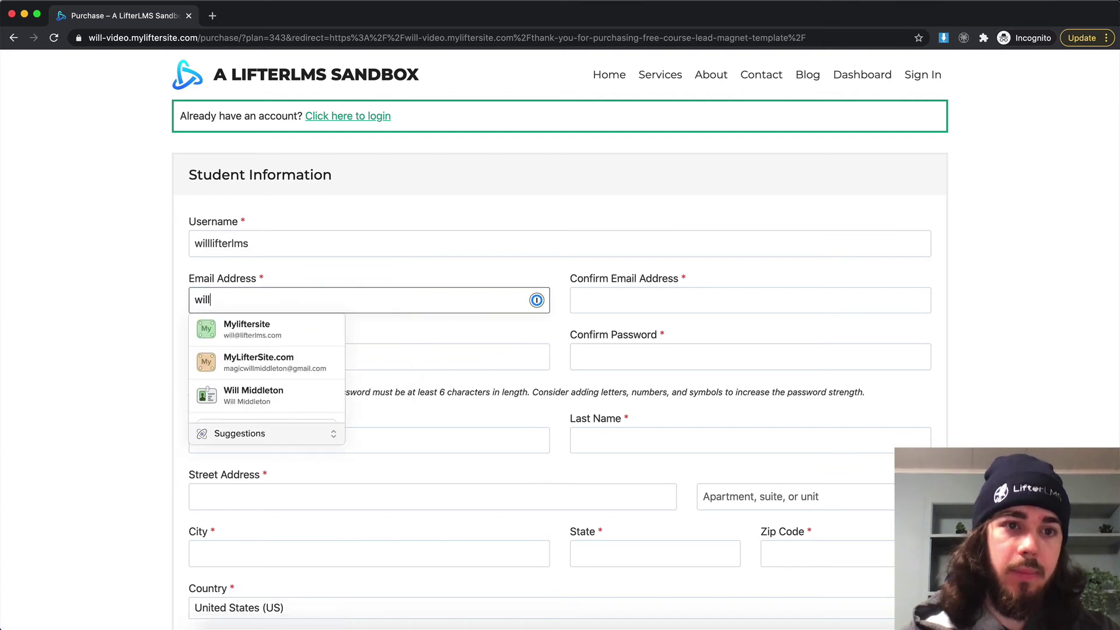
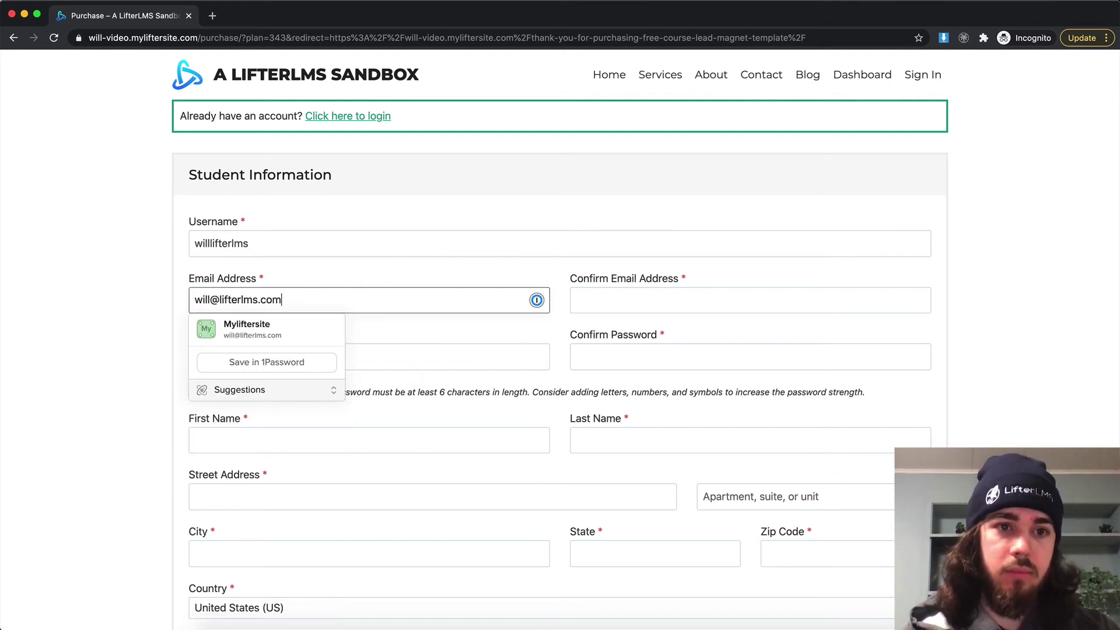
key(Left)
key(Left)
key(Left)
key(Left)
key(Left)
key(Left)
key(Left)
key(Left)
key(Left)
key(Left)
key(Left)
key(Left)
key(Left)
key(Left)
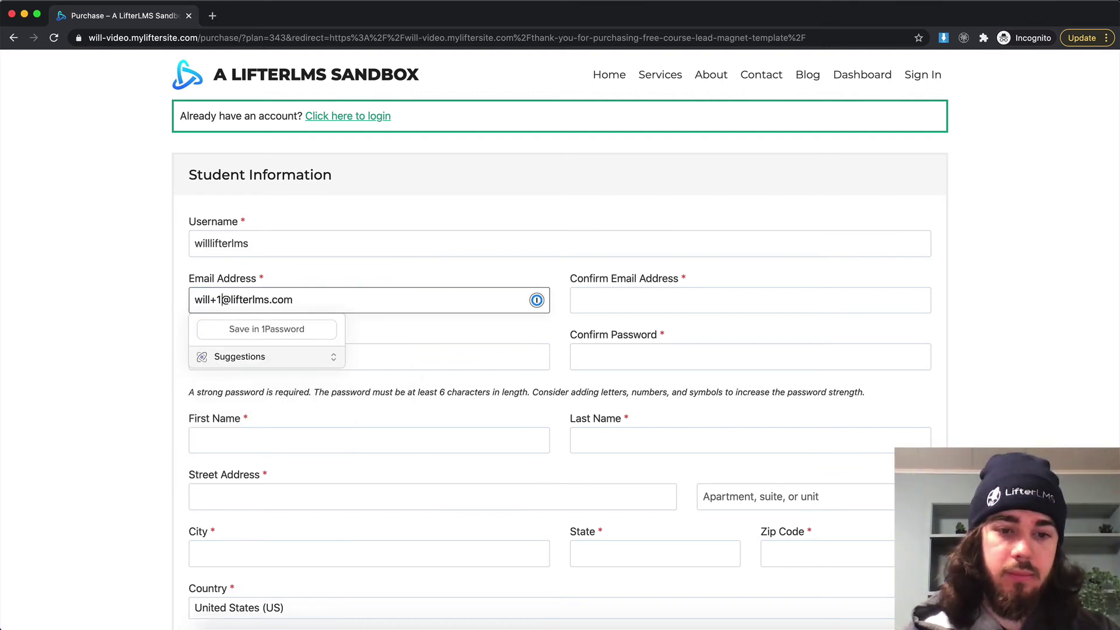
key(super+a)
key(super+c)
click(615, 302)
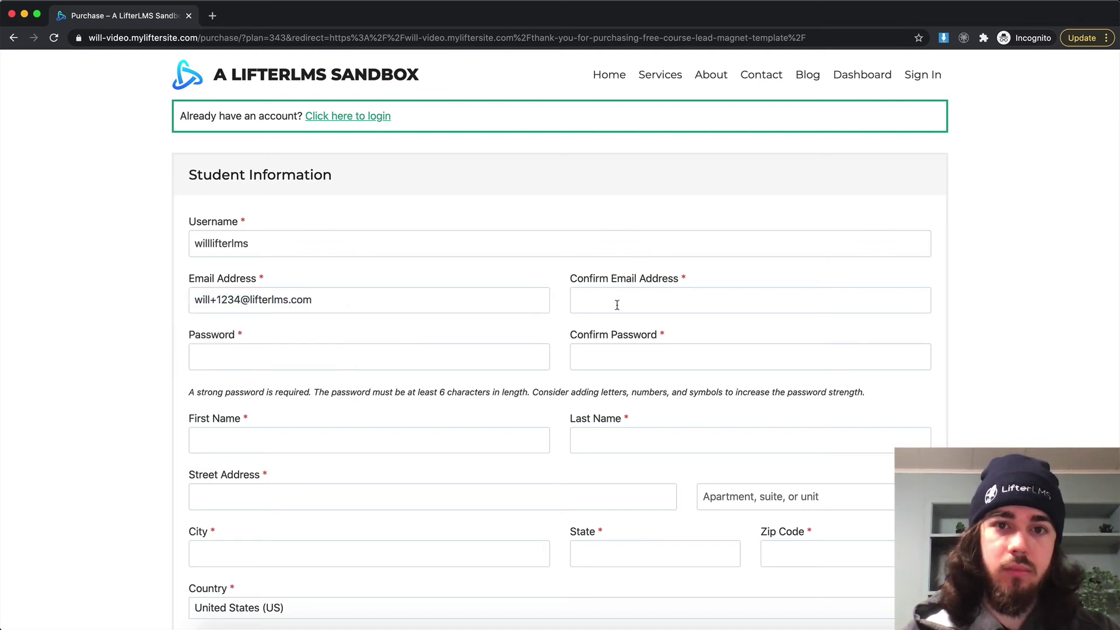
key(super+v)
click(362, 38)
Fill a generated password into Password and Confirm Password.
click(347, 355)
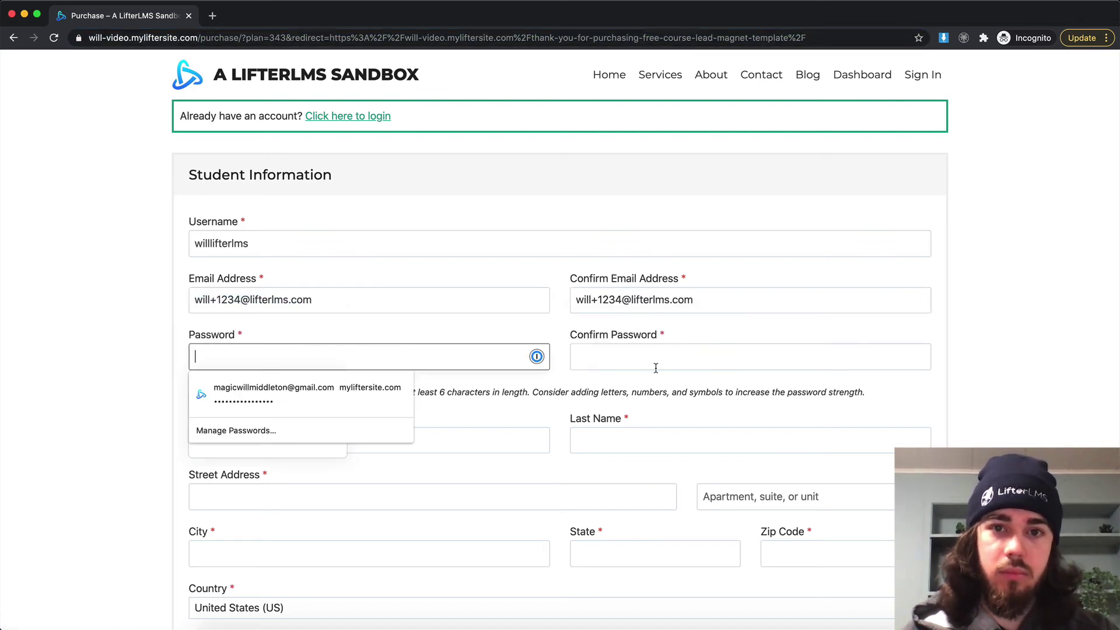
key(super+v)
click(623, 360)
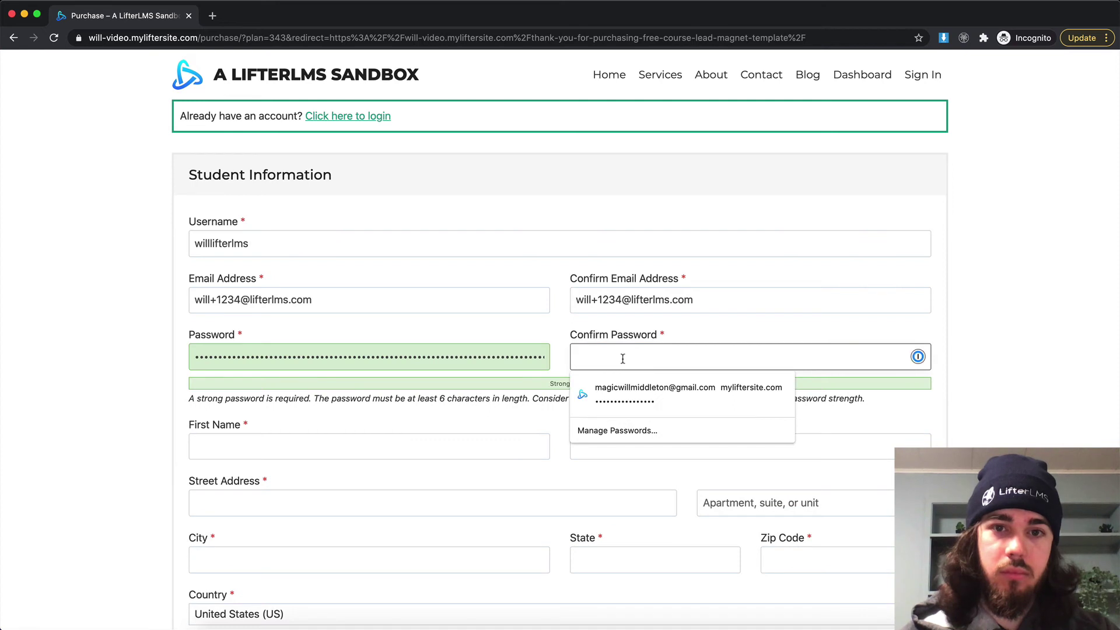
key(super+v)
Fill First Name, Last Name, Street Address and City with 'Test'.
click(268, 451)
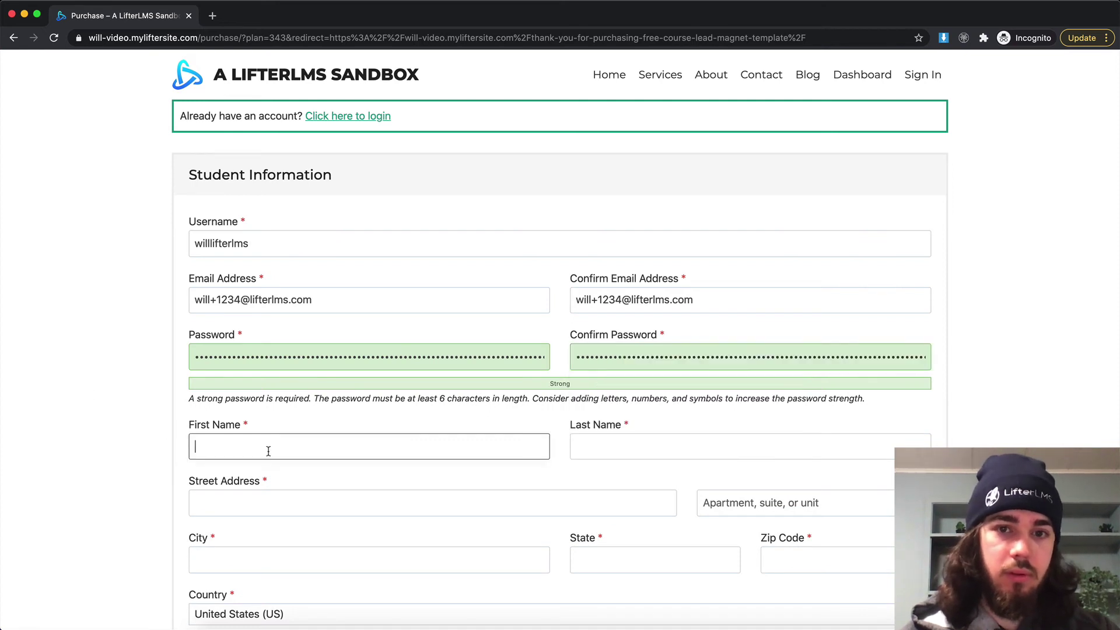
text(Test)
key(super+a)
key(super+c)
click(599, 442)
key(super+v)
scroll(281, 439, down, 2)
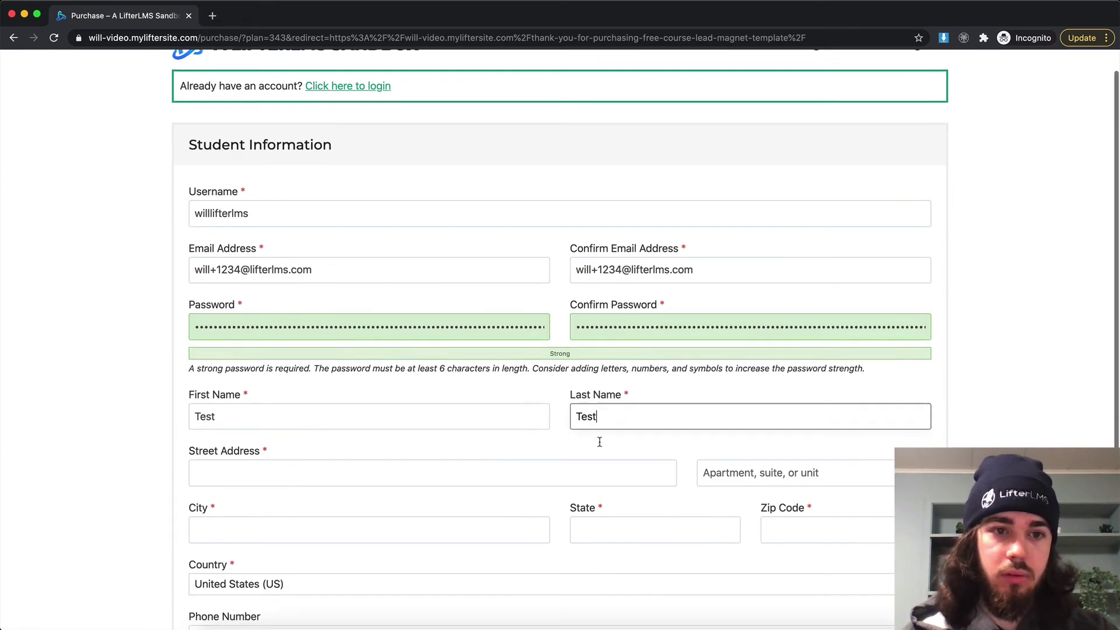
click(281, 439)
key(super+v)
click(242, 499)
key(super+v)
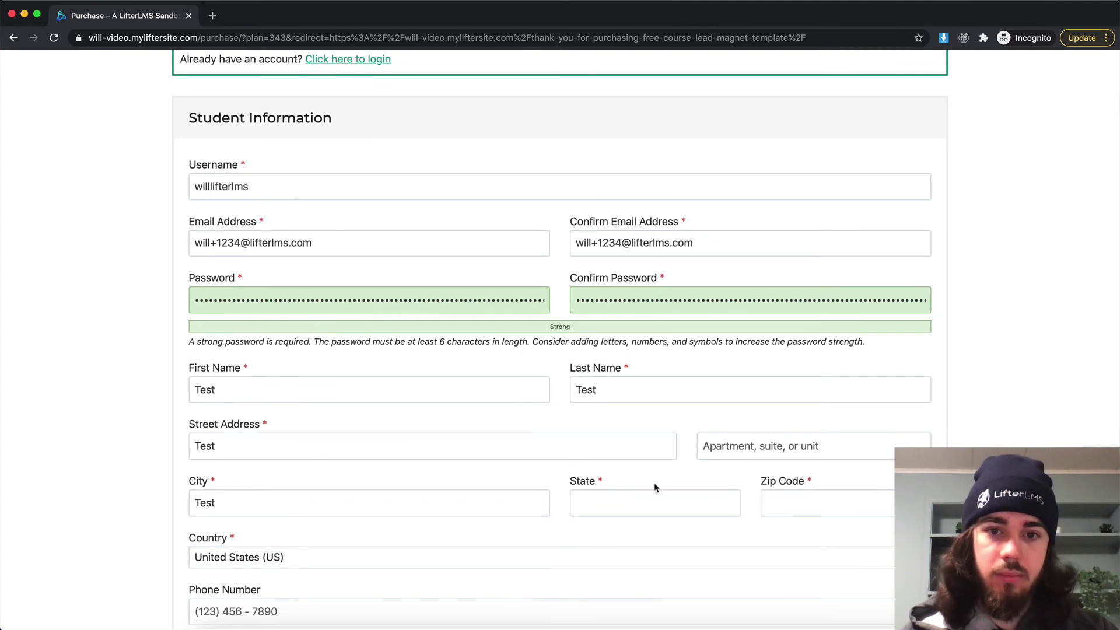
Set State to TE and Zip Code to 12345, then submit the enrollment.
click(646, 497)
text(TE)
key(Tab)
text(12345)
scroll(382, 494, down, 3)
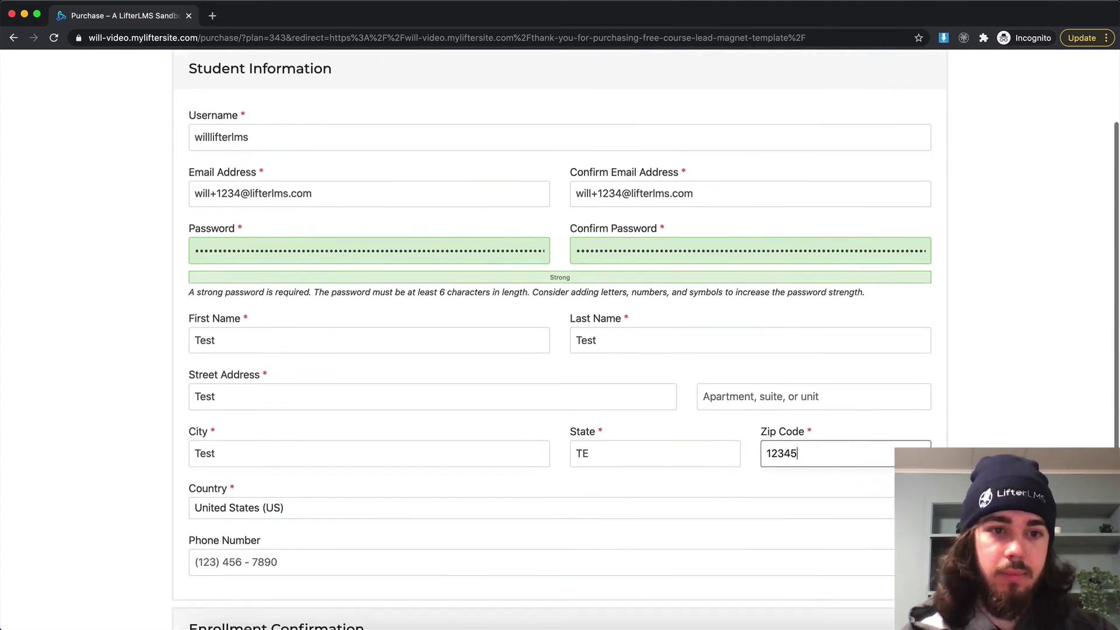
scroll(383, 494, down, 2)
click(363, 568)
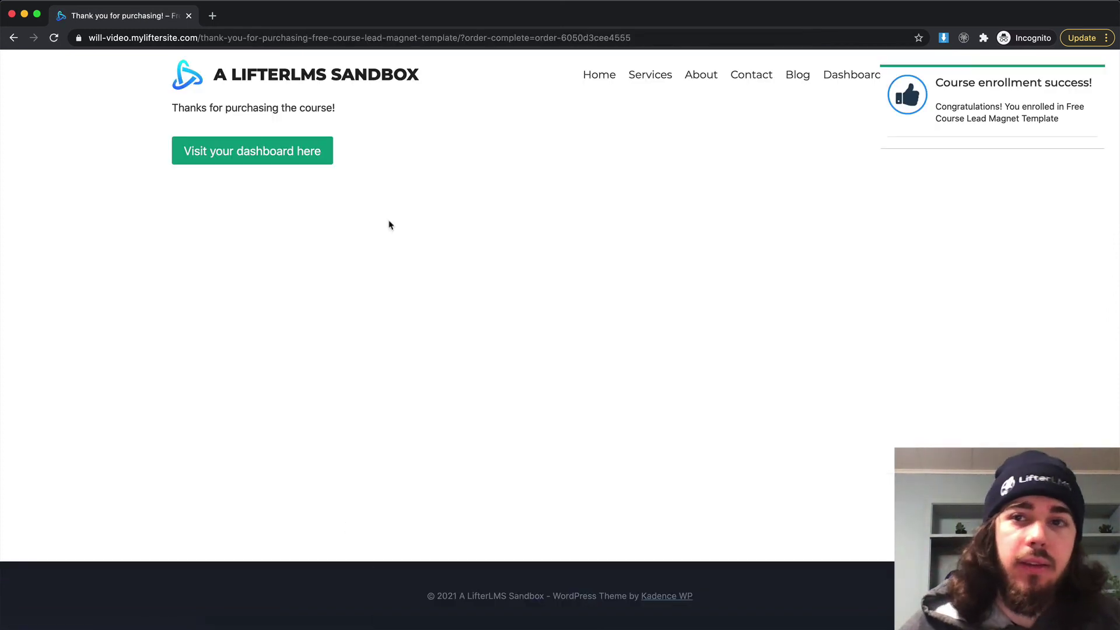
Highlight the thank-you message and the thank-you-for-purchasing path in the address bar.
drag(206, 111, 424, 116)
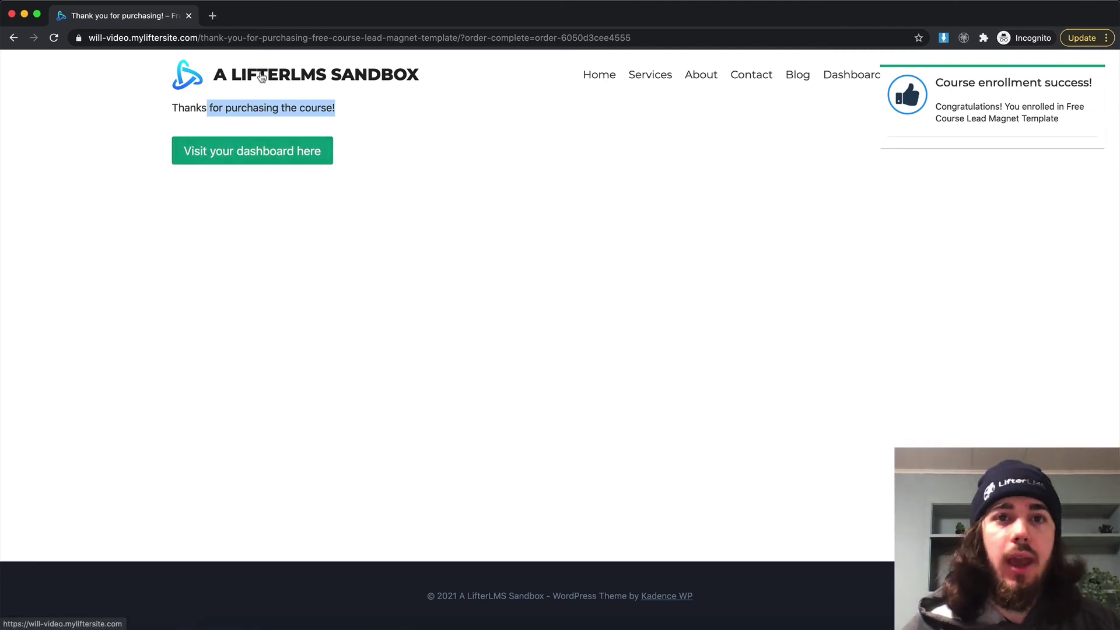
drag(198, 38, 609, 38)
drag(530, 38, 462, 38)
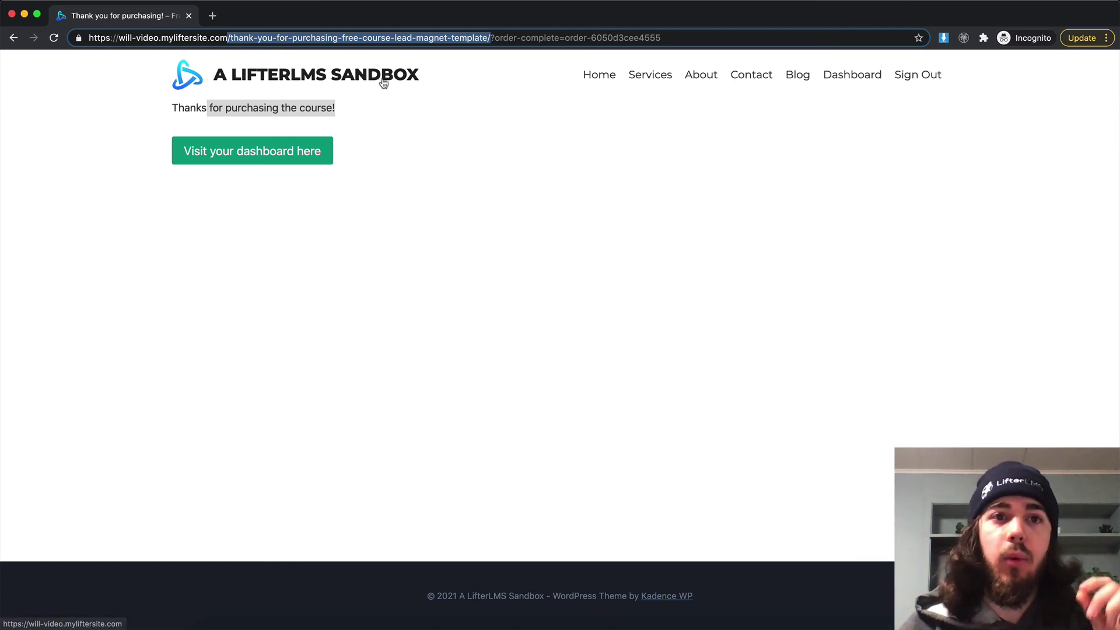
Follow 'Visit your dashboard here' to the Dashboard listing Free Course Lead Magnet Template as Enrolled.
click(294, 154)
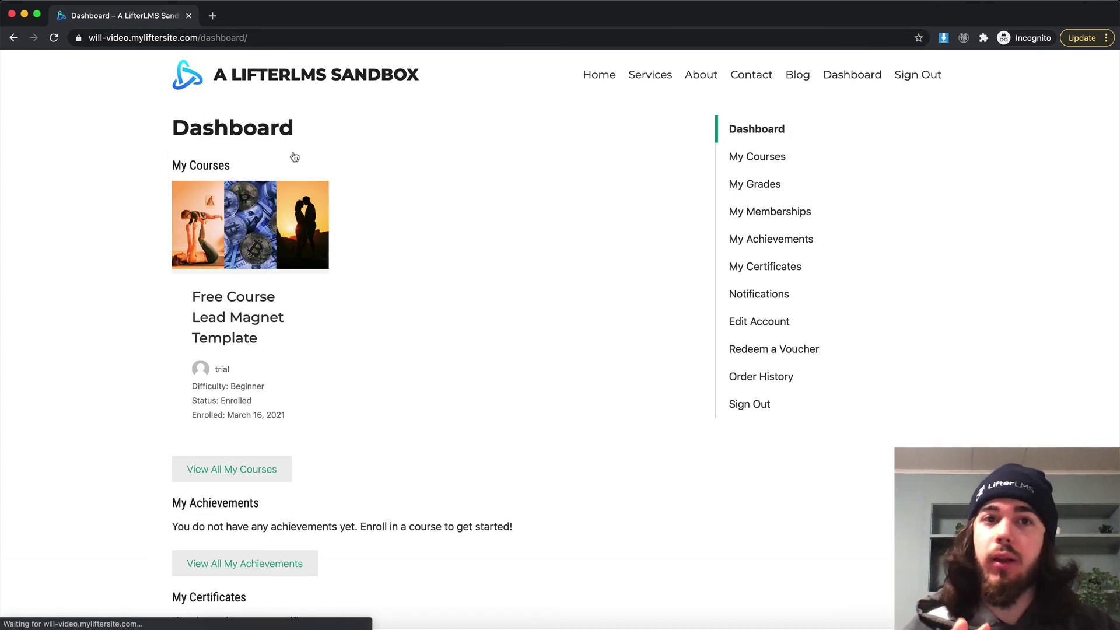